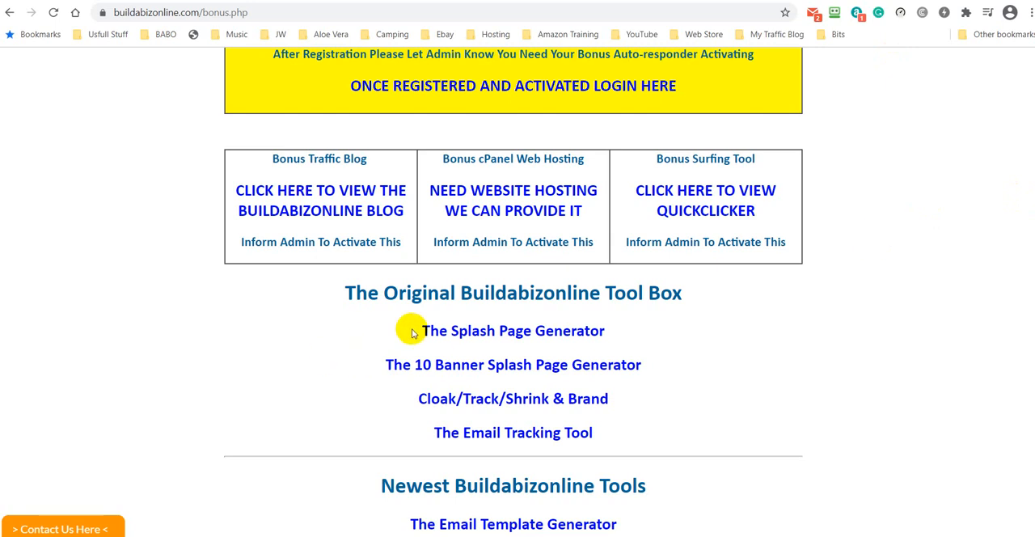
# - Open the Splash Page Generator and unlock the RoboForm password manager with the master password
pyautogui.click(517, 331)
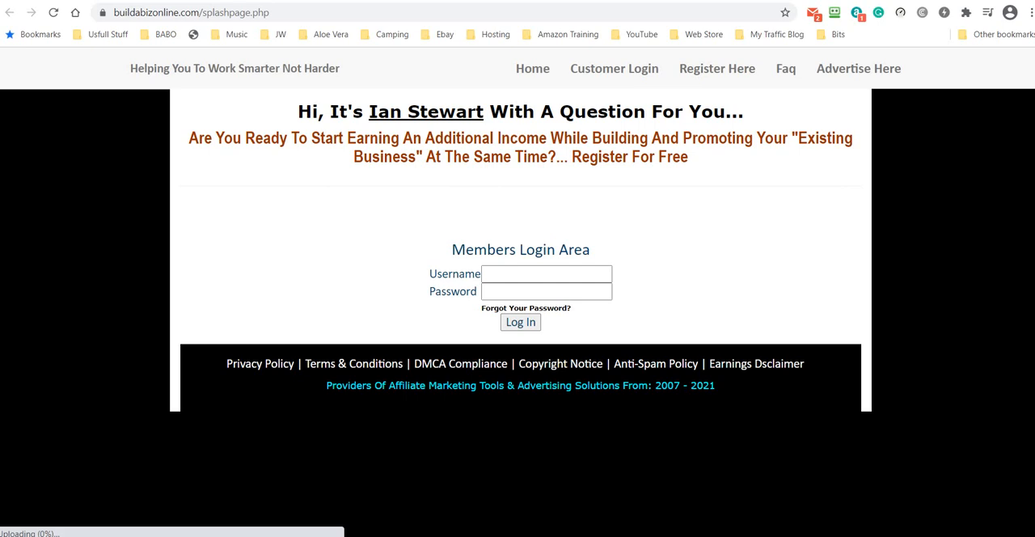
pyautogui.click(834, 14)
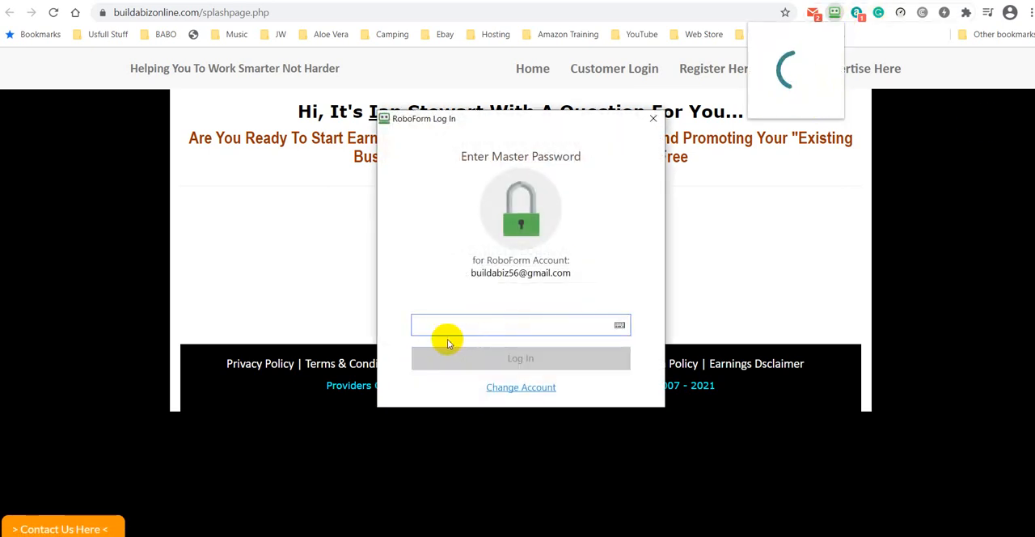
pyautogui.write('••••')
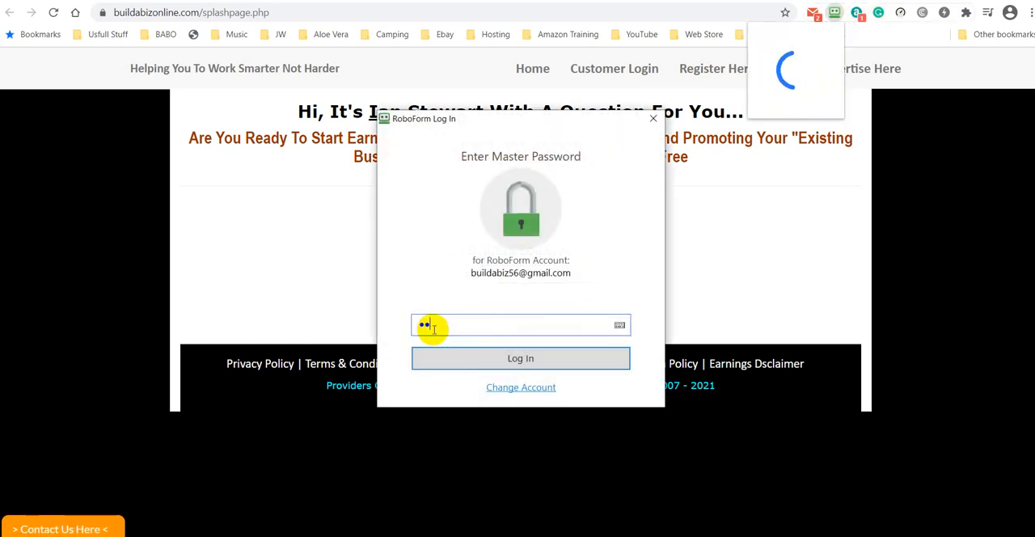
pyautogui.write('•••')
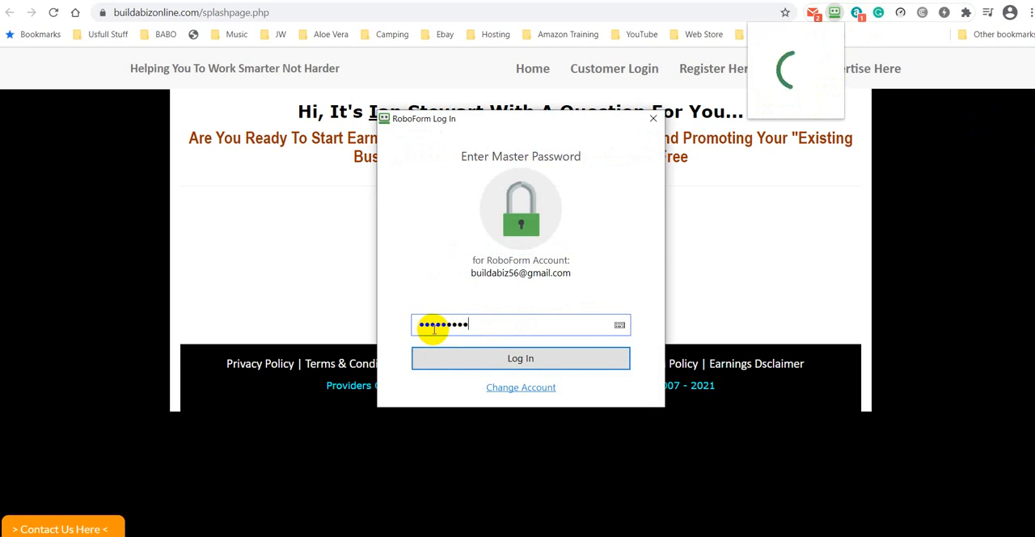
pyautogui.write('••••••')
pyautogui.press('Return')
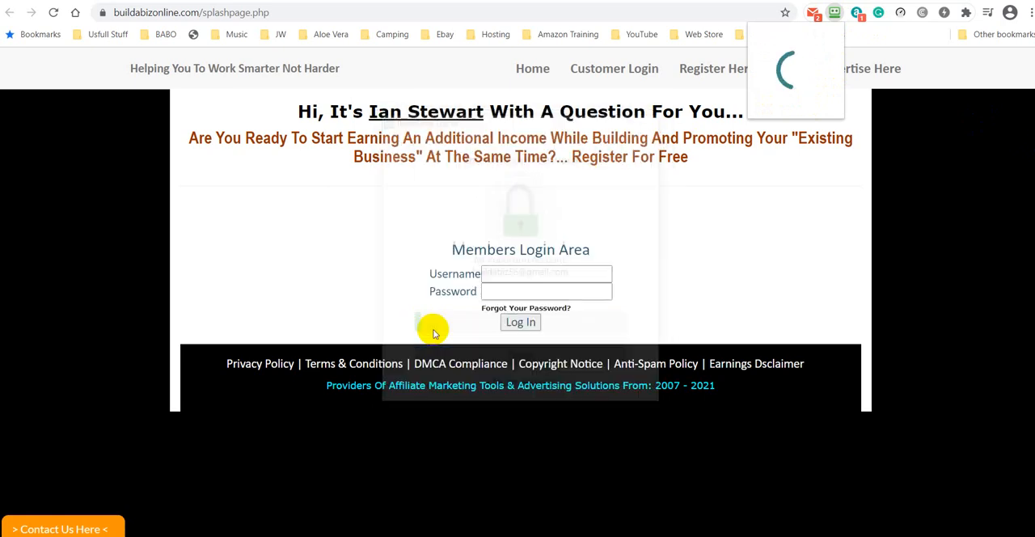
# - Fill the username and password from the saved My - Buildabizonline login and log in to the members area
pyautogui.click(835, 14)
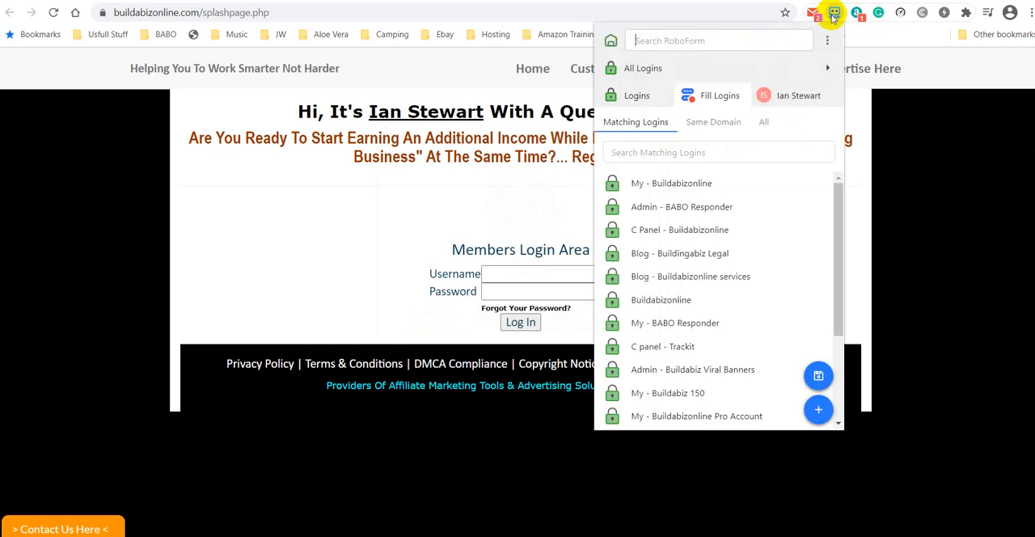
pyautogui.click(719, 184)
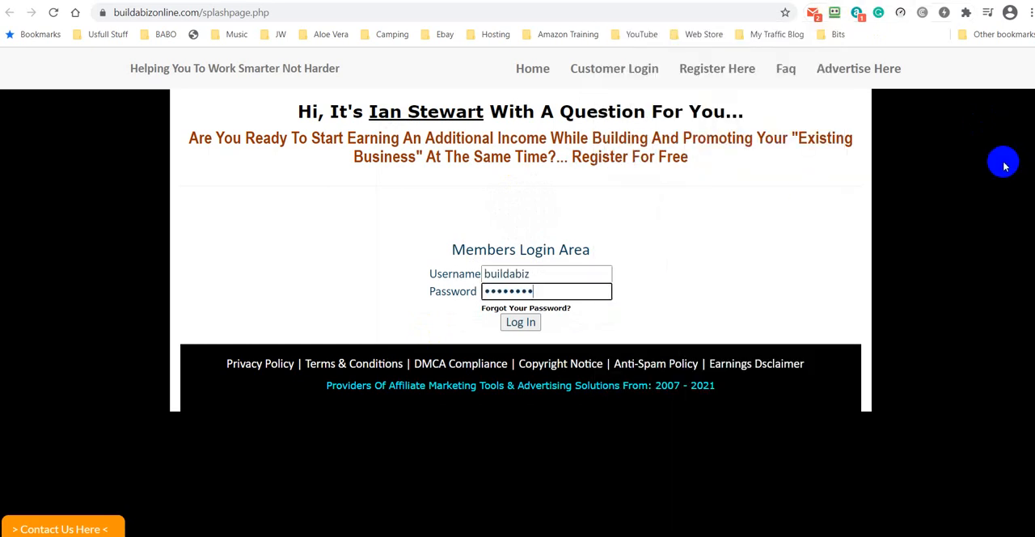
pyautogui.click(519, 322)
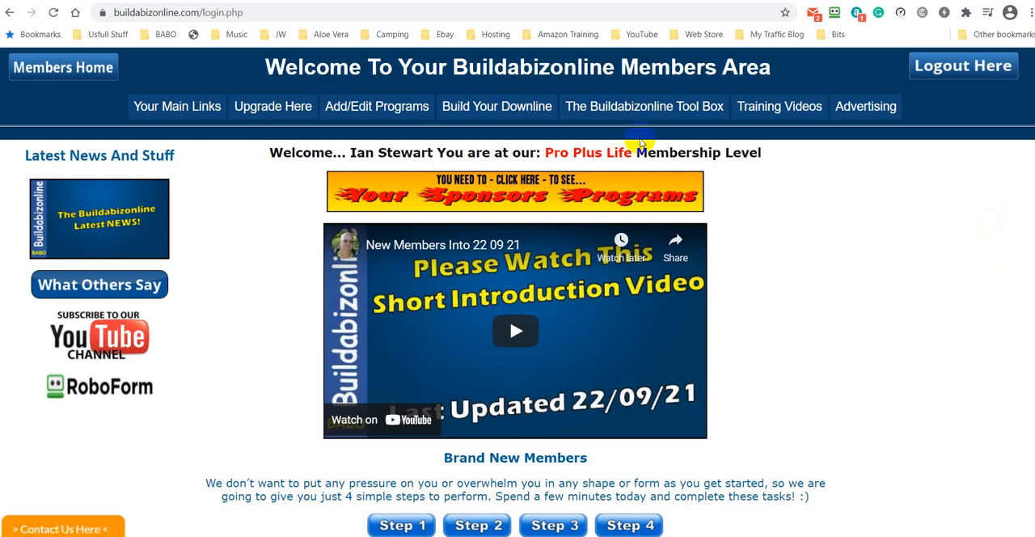
# - Go to the pro member tools and open the Splash Page Generator from the original tool box
pyautogui.moveTo(645, 106)
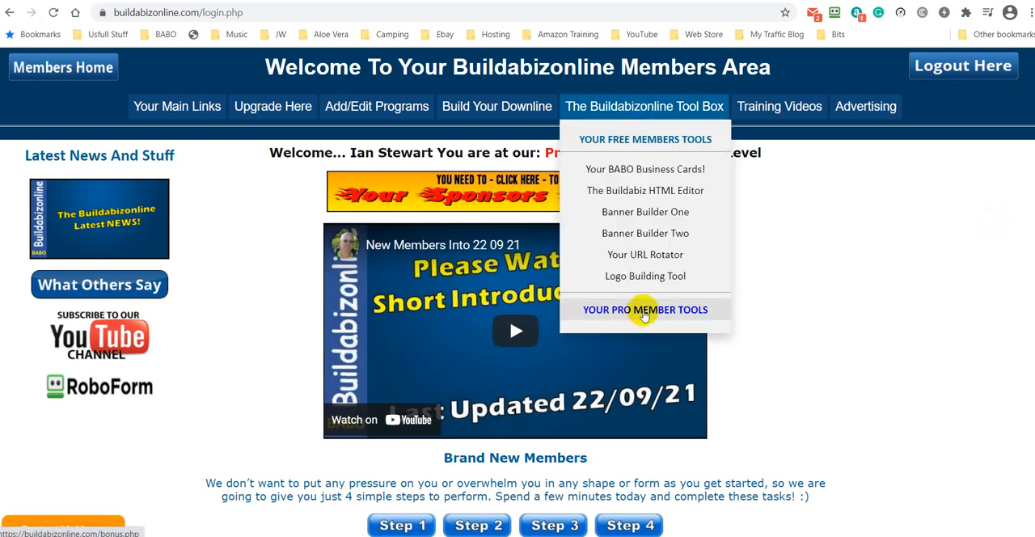
pyautogui.click(645, 314)
pyautogui.scroll(-4, 821, 281)
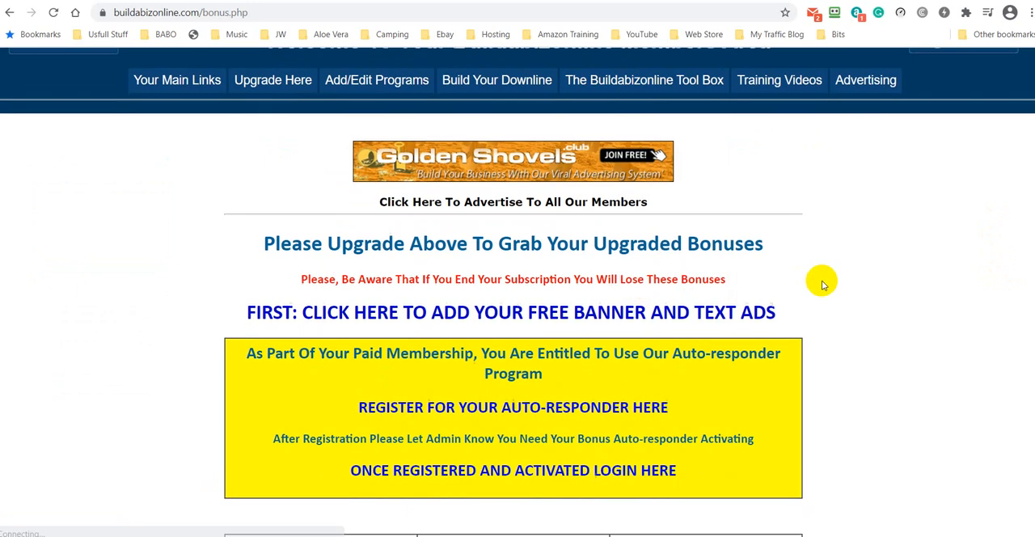
pyautogui.scroll(-2, 538, 380)
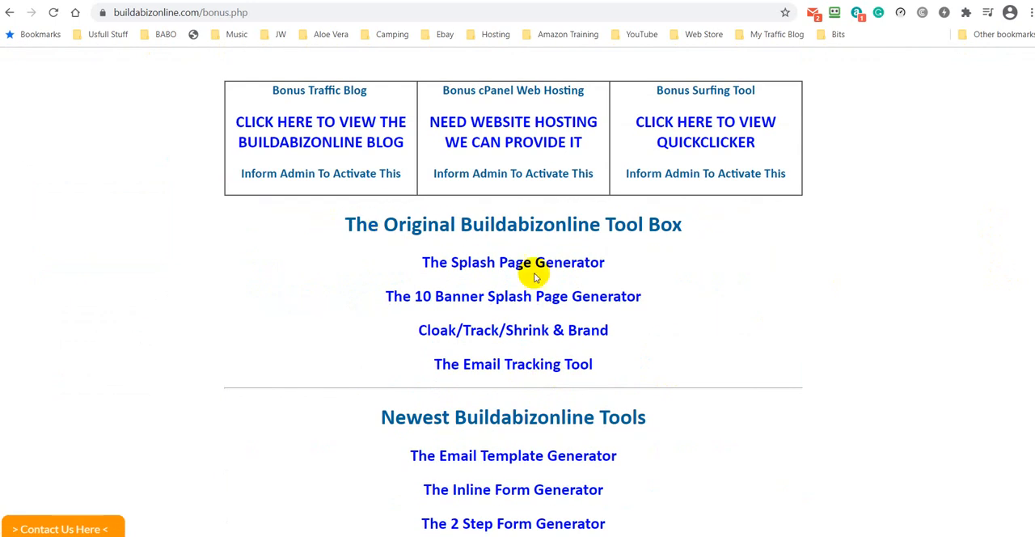
pyautogui.click(512, 264)
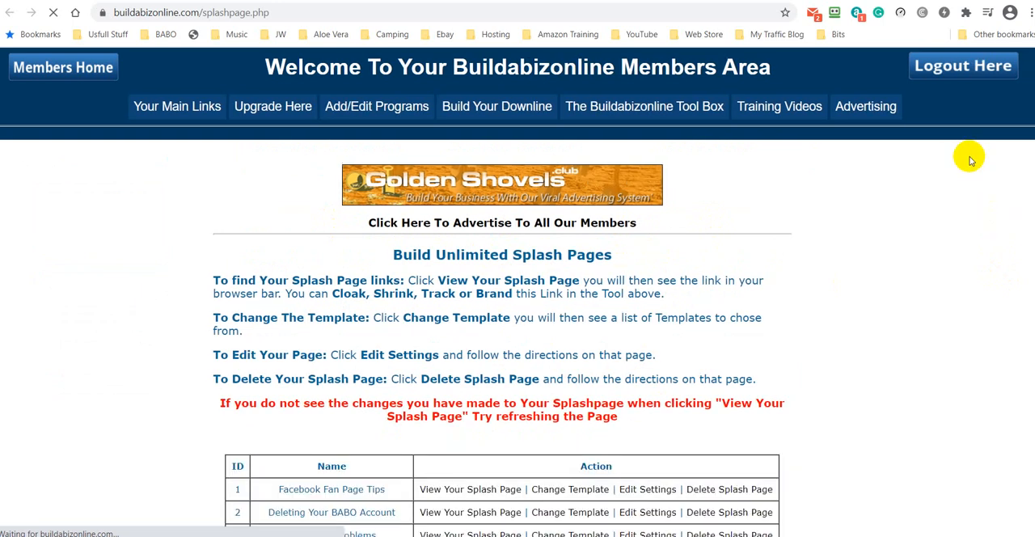
# - View the Leaves splash page, reload it to replay its animation, and return to the splash page list
pyautogui.scroll(-5, 974, 192)
pyautogui.scroll(-9, 974, 193)
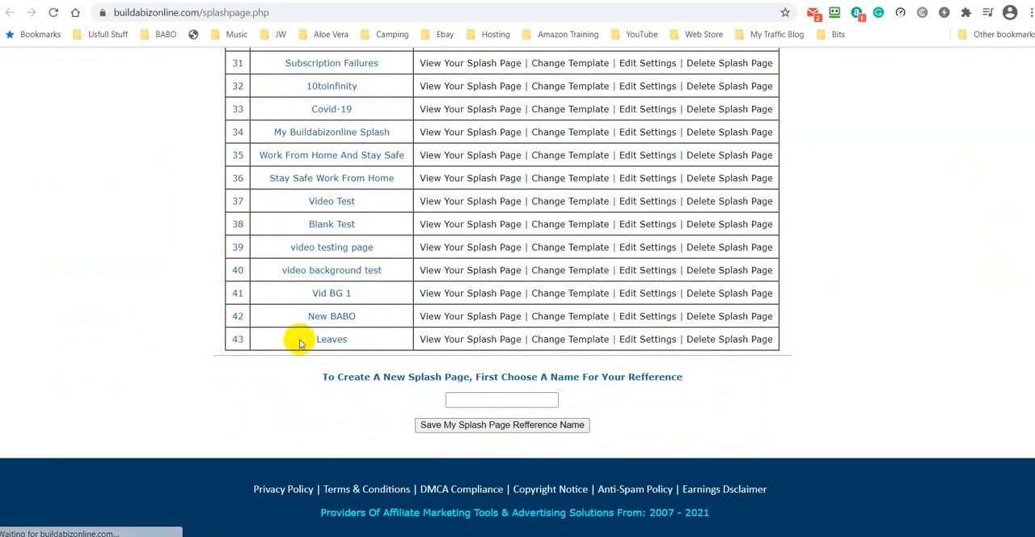
pyautogui.click(478, 343)
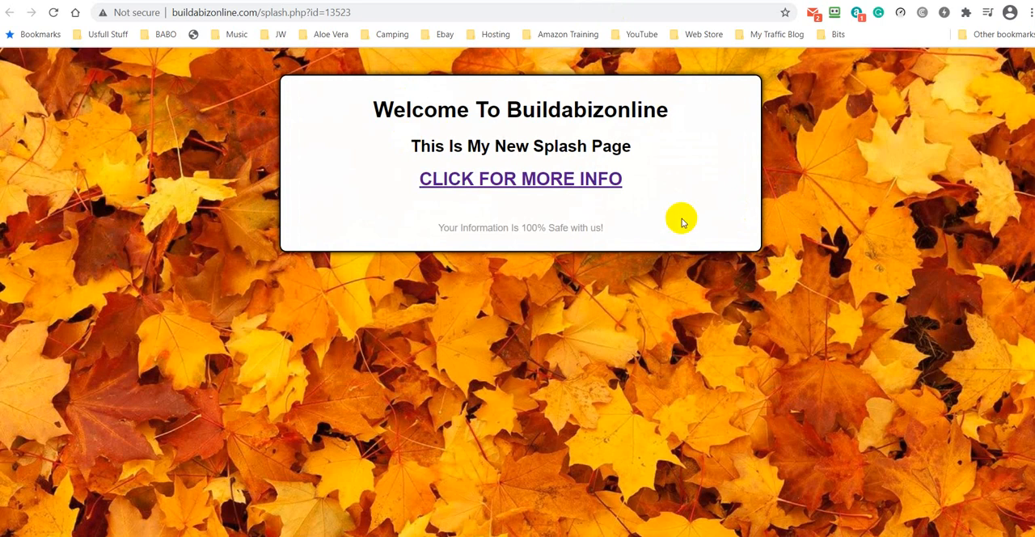
pyautogui.click(53, 13)
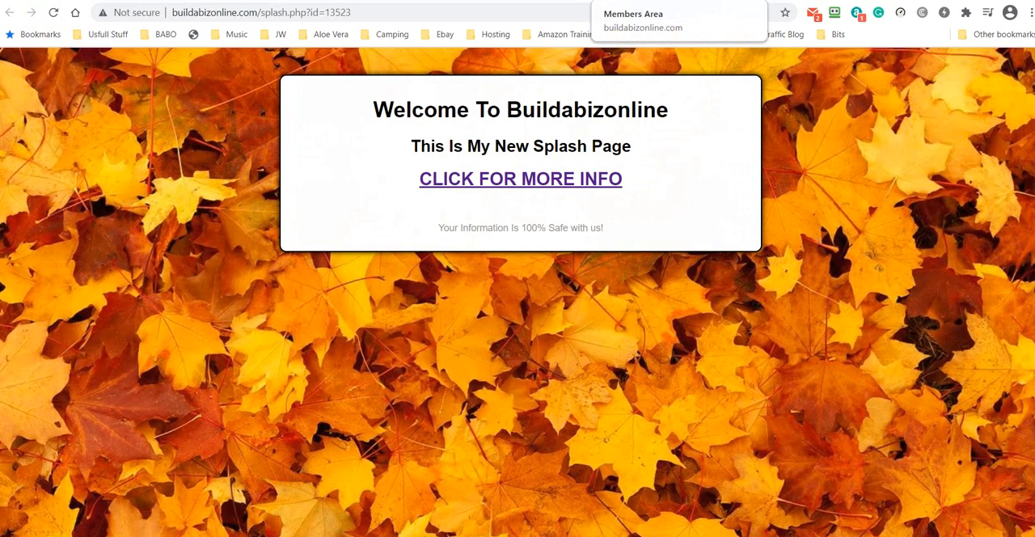
pyautogui.click(644, 0)
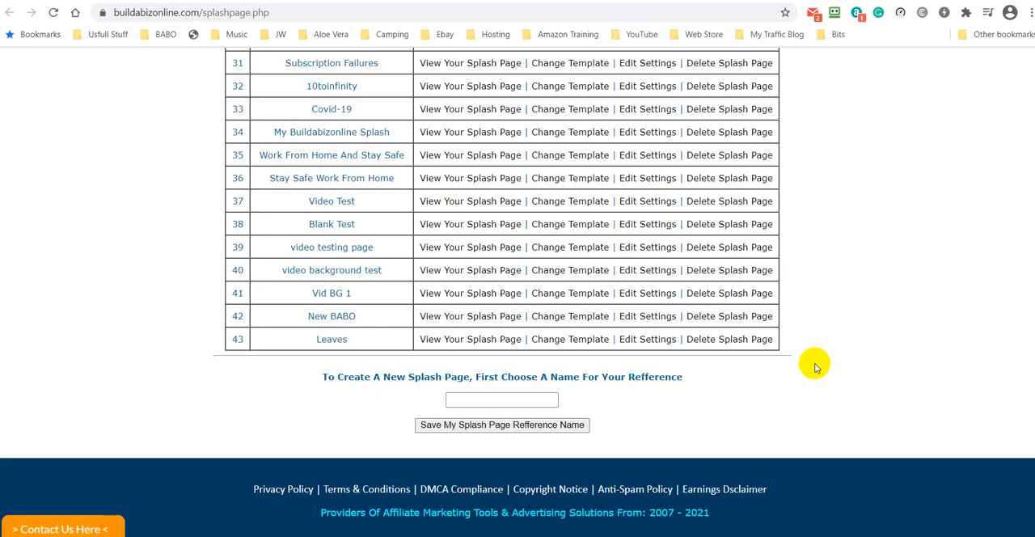
# - Look through the bonus tools on offer, including the Animated Splash Or Capture Generator
pyautogui.scroll(4, 890, 154)
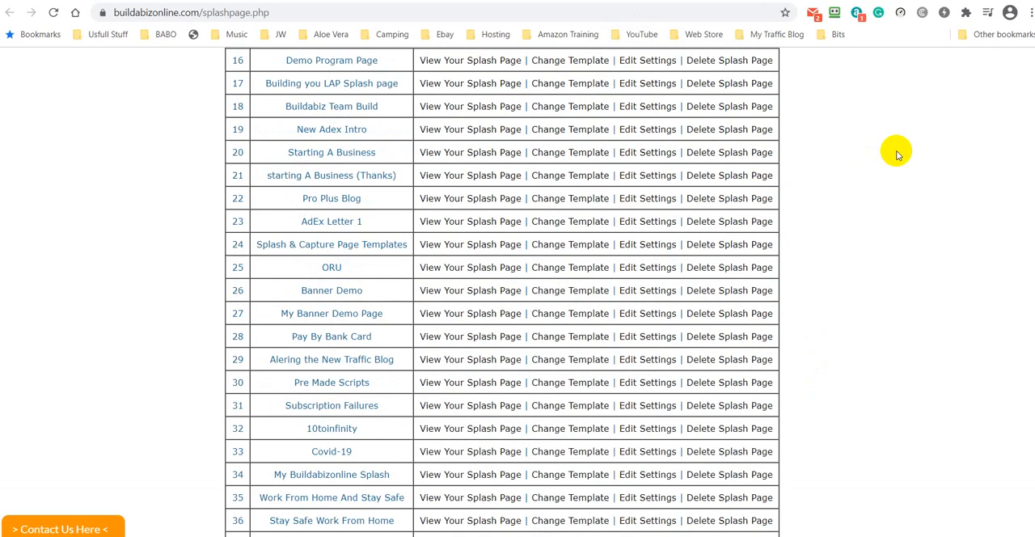
pyautogui.click(534, 0)
pyautogui.scroll(-4, 784, 237)
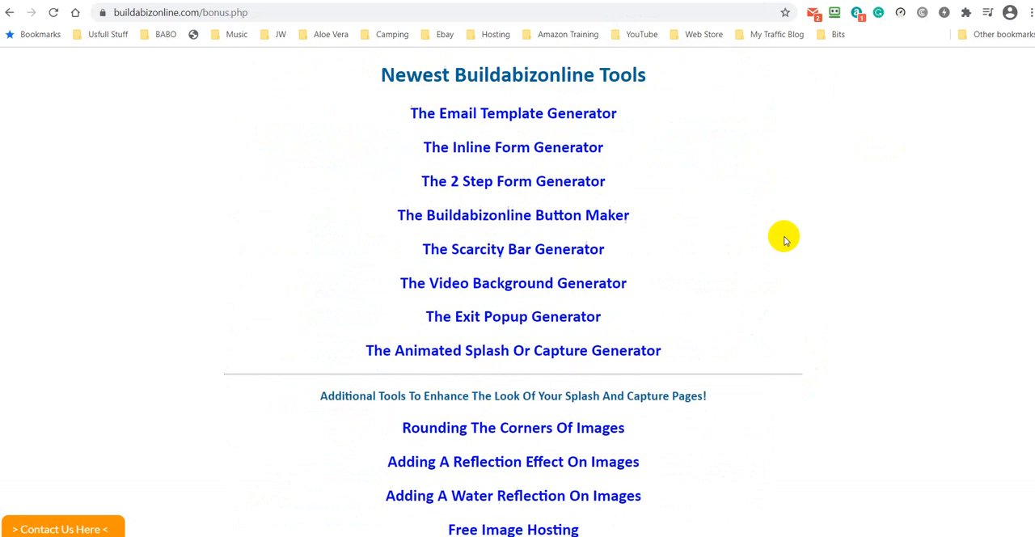
pyautogui.scroll(-3, 784, 239)
pyautogui.scroll(3, 605, 259)
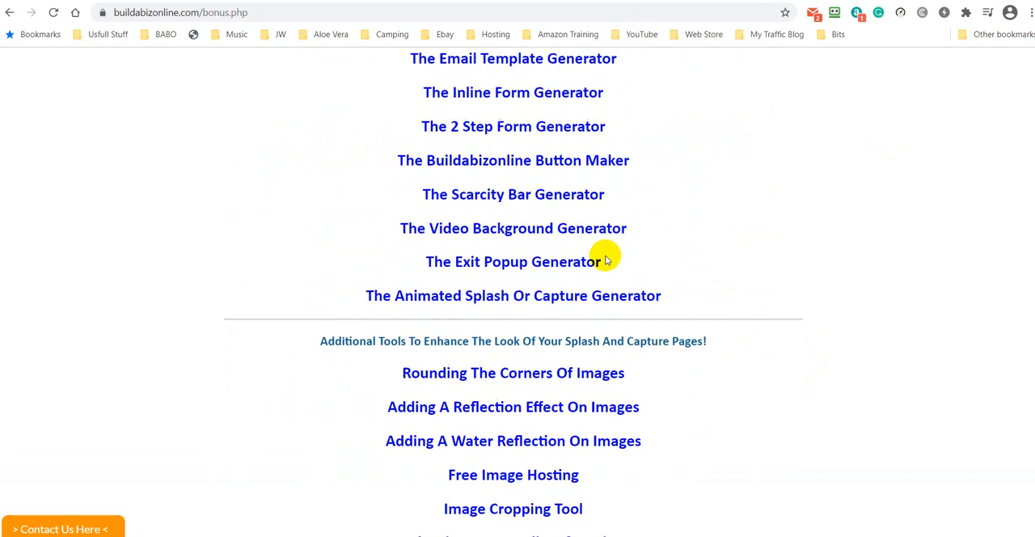
pyautogui.scroll(2, 589, 192)
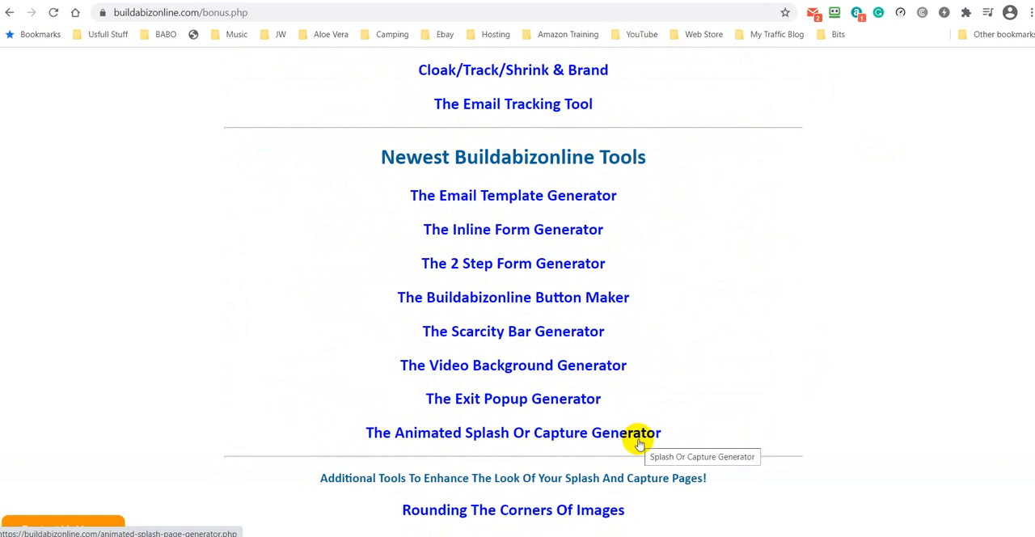
pyautogui.scroll(4, 977, 327)
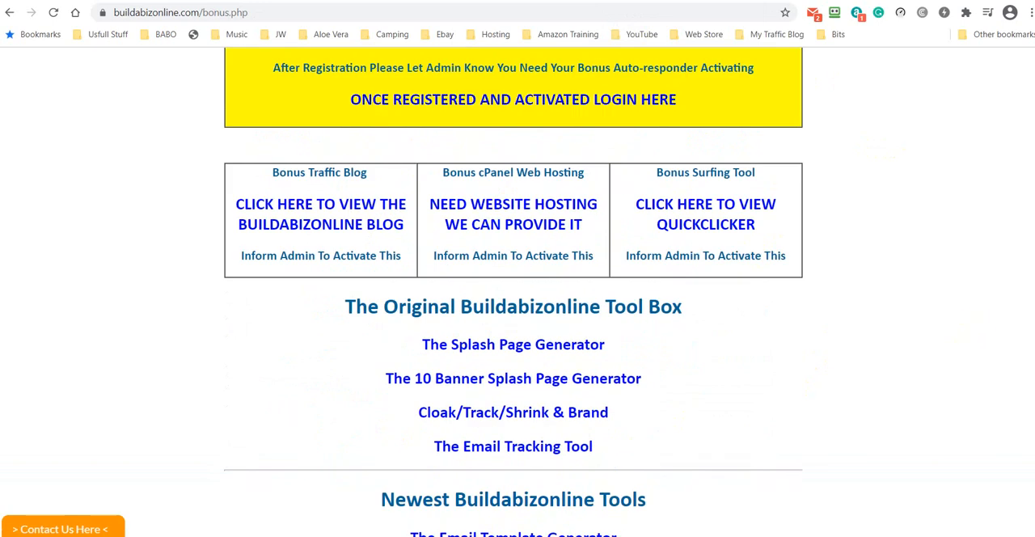
# - Open the settings of the Leaves splash page and maximize the editor for its main body
pyautogui.hotkey('ctrl', 'Tab')
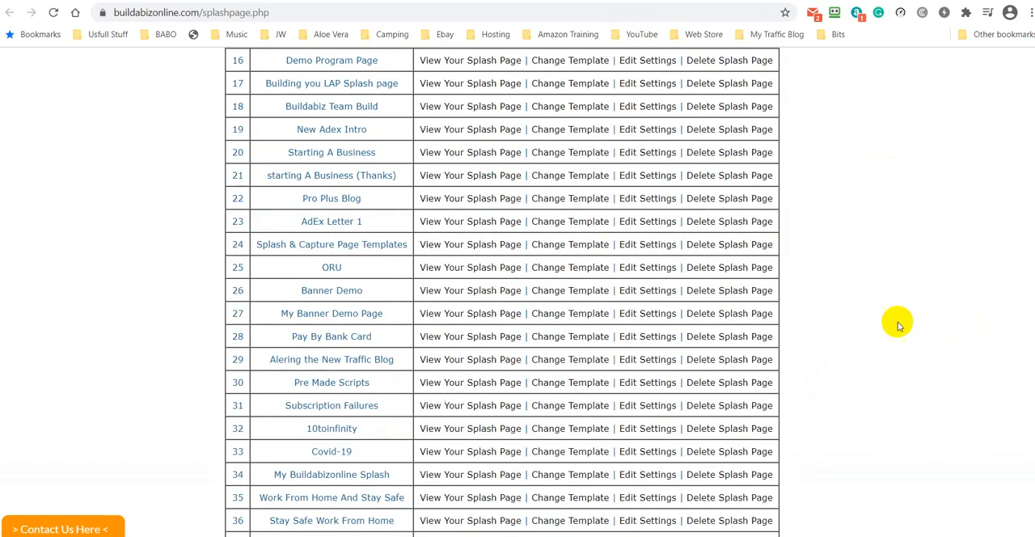
pyautogui.hotkey('ctrl', 'Tab')
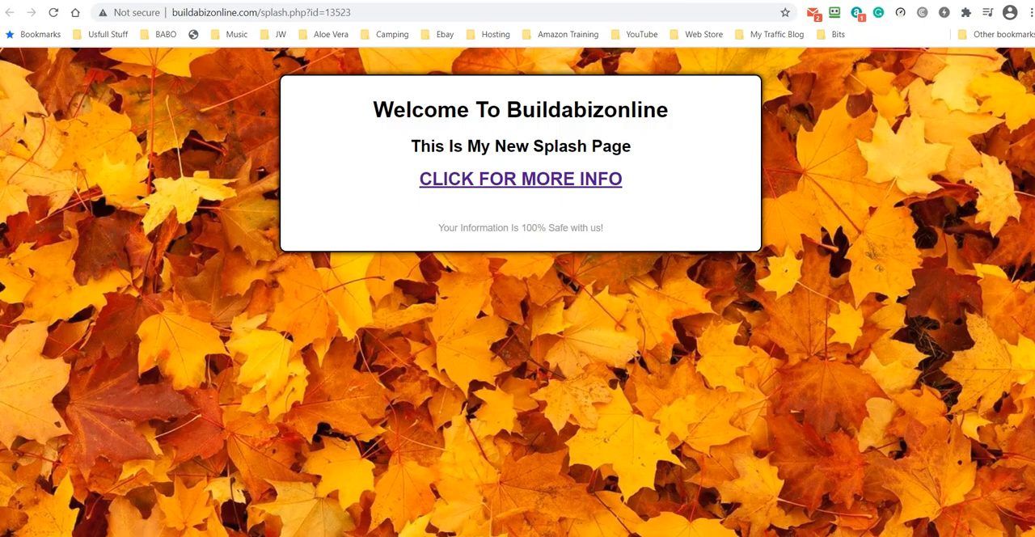
pyautogui.hotkey('ctrl', 'shift', 'Tab')
pyautogui.scroll(-3, 844, 312)
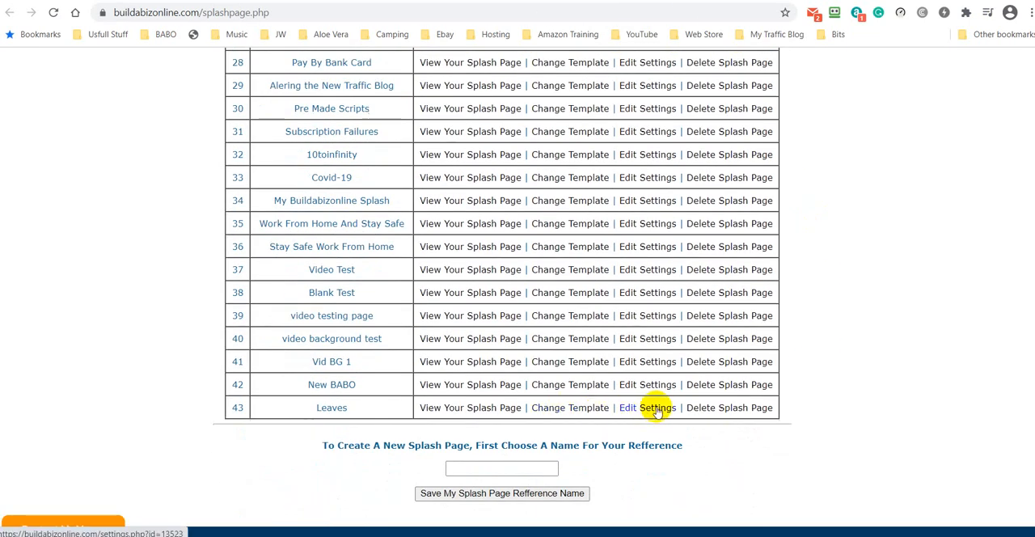
pyautogui.click(657, 409)
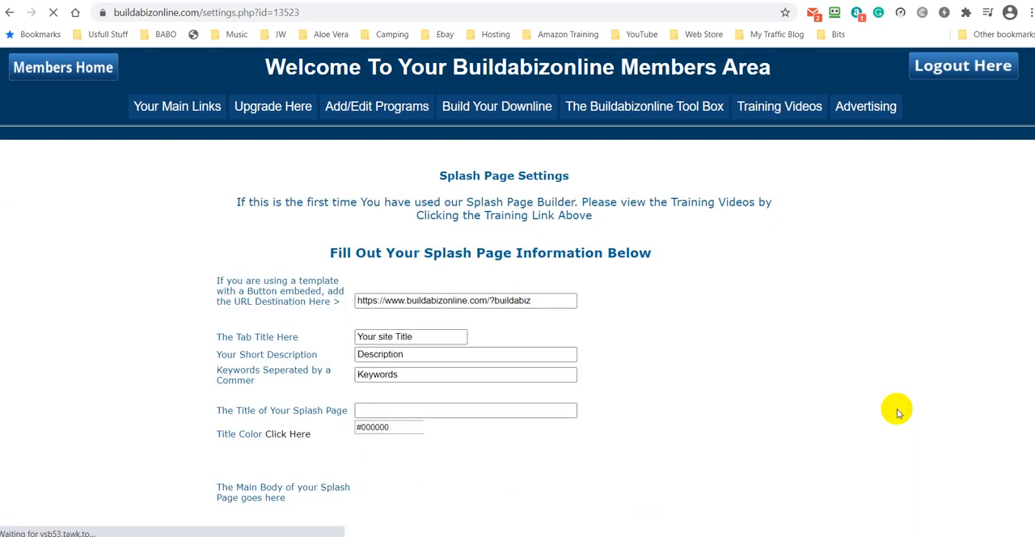
pyautogui.scroll(-4, 762, 178)
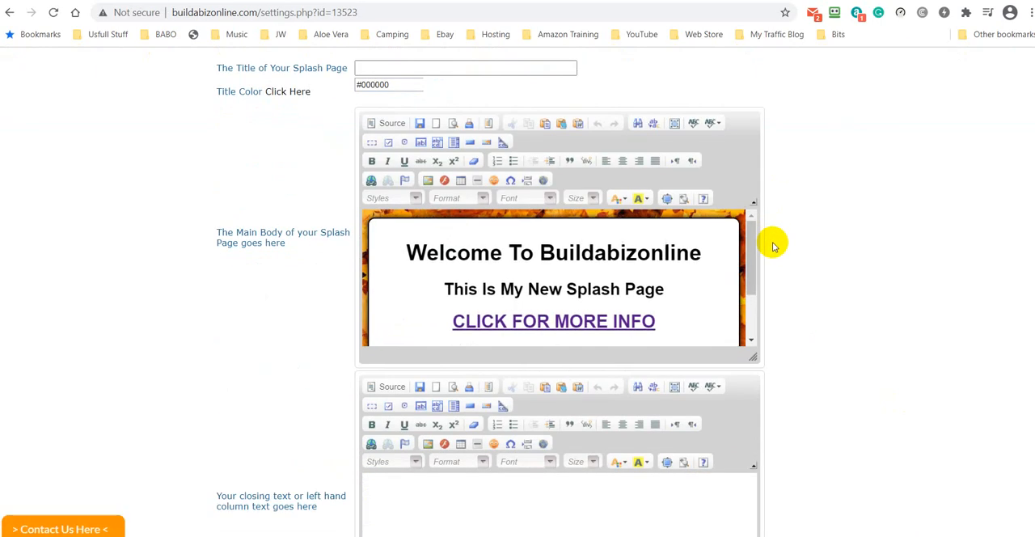
pyautogui.scroll(-1, 772, 245)
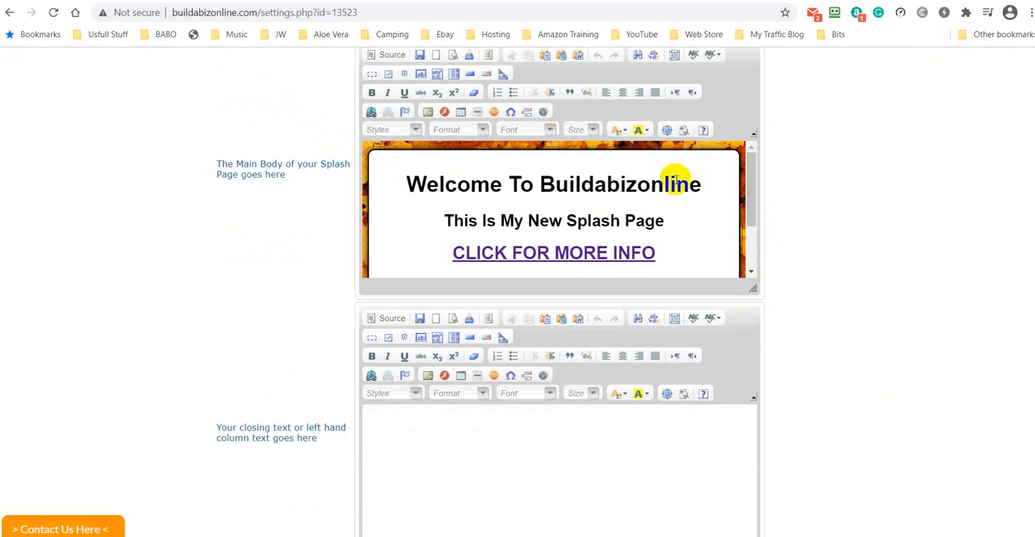
pyautogui.click(665, 130)
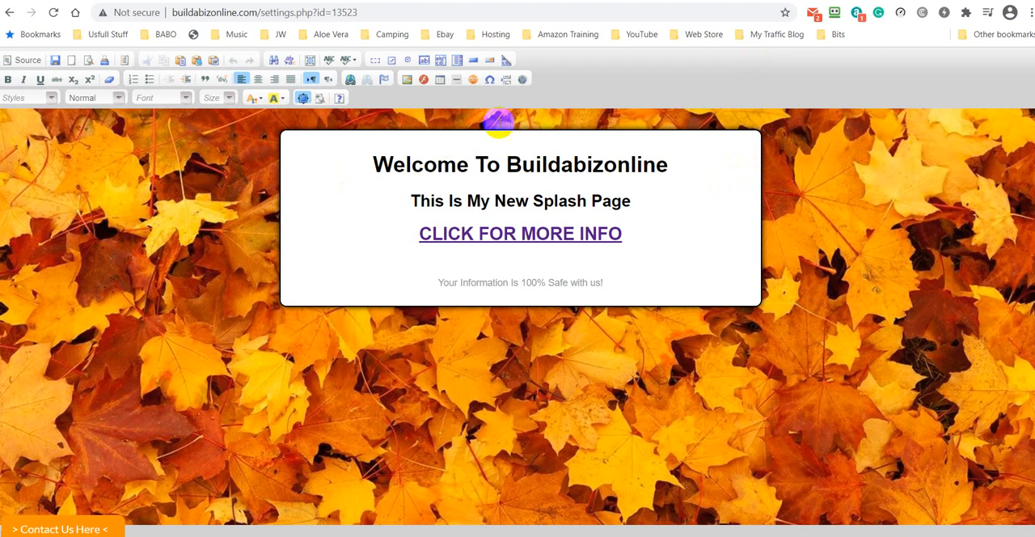
# - In the HTML source, insert xxxxx between <center> and </center> tags below the Welcome To Buildabizonline heading, and return to the visual view
pyautogui.moveTo(669, 165); pyautogui.dragTo(373, 165)
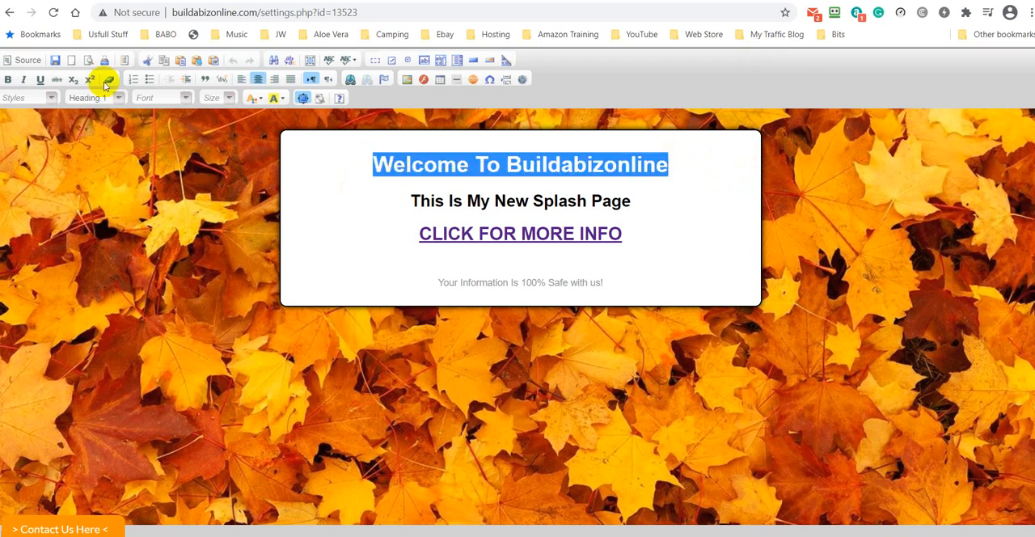
pyautogui.click(24, 61)
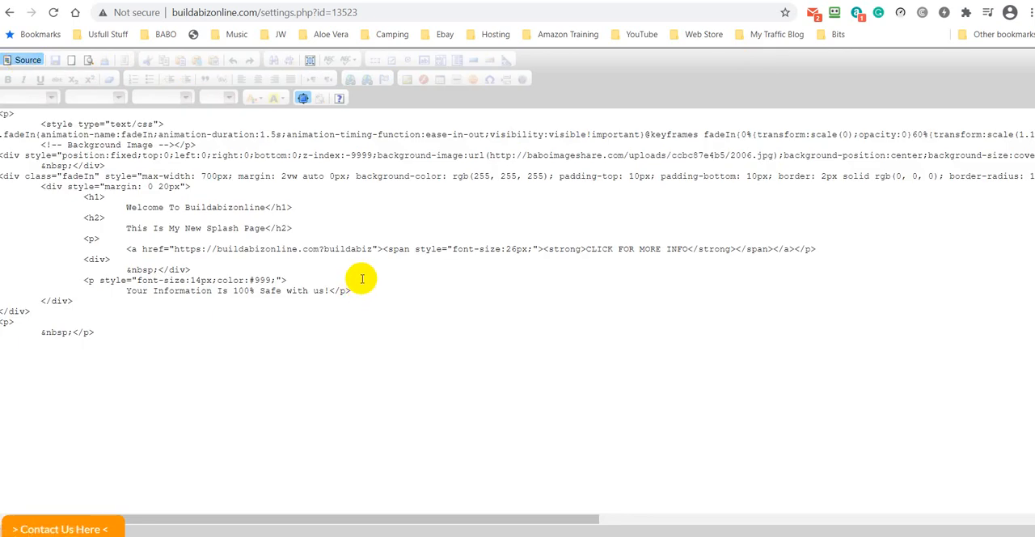
pyautogui.click(293, 206)
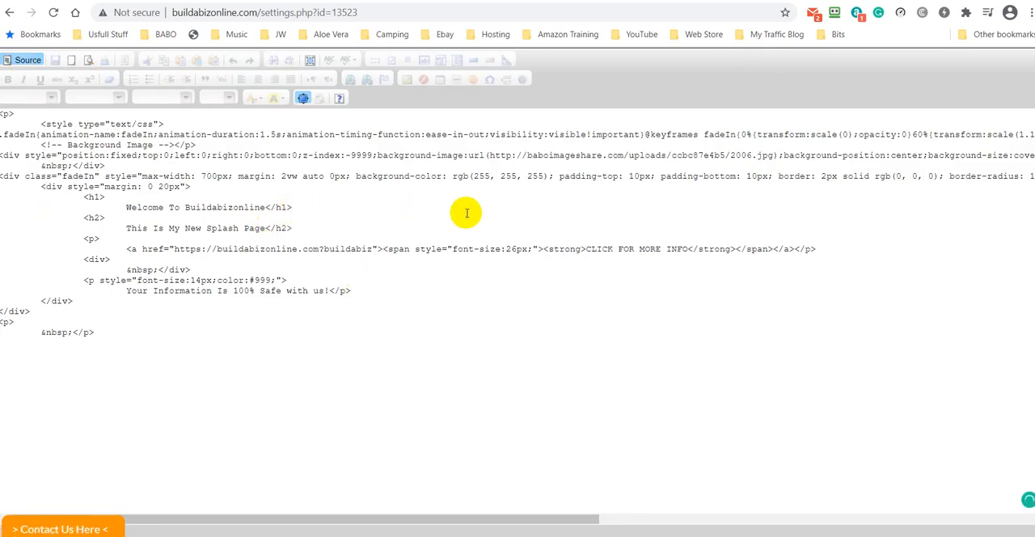
pyautogui.press('Return')
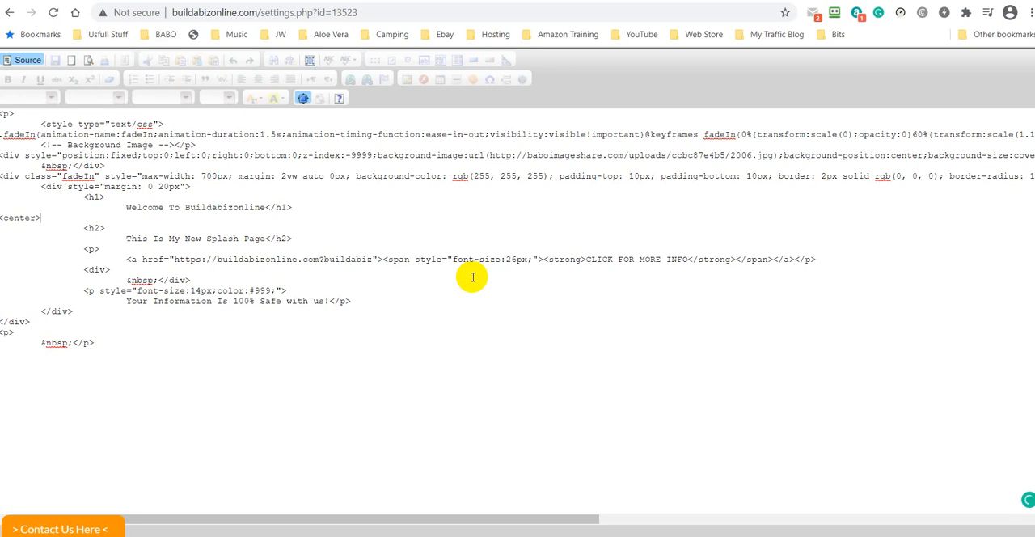
pyautogui.press('Return')
pyautogui.press('Return')
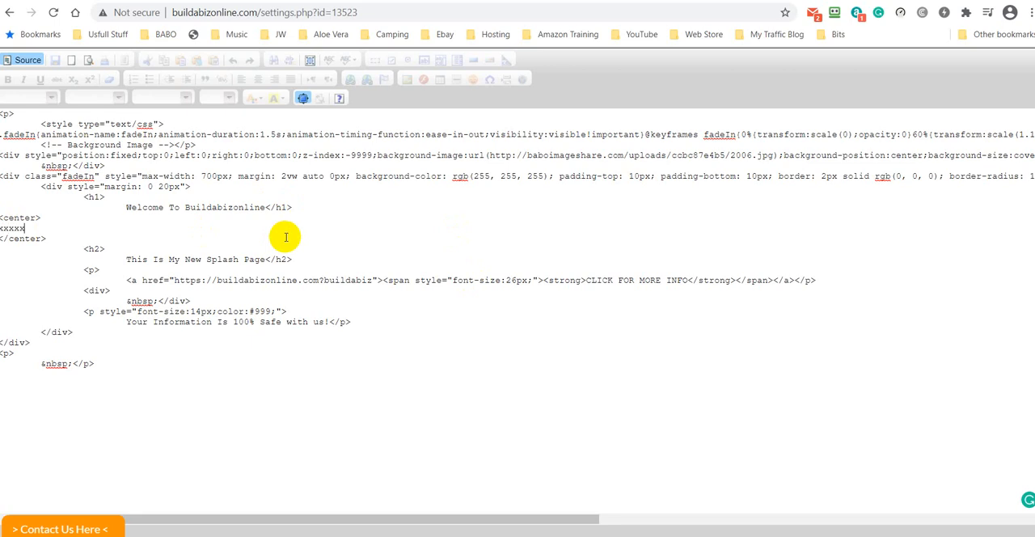
pyautogui.click(26, 62)
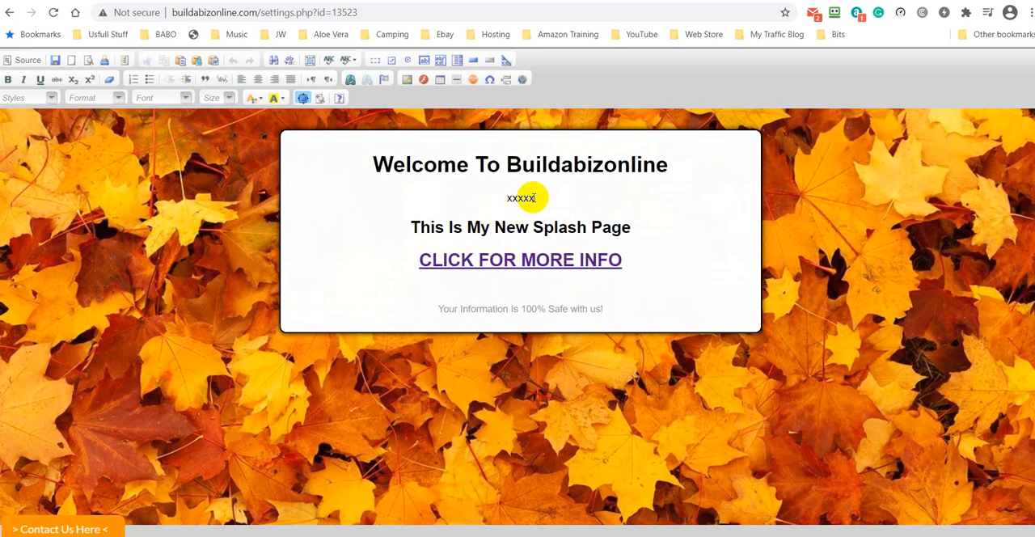
# - In a new tab, open YouTube, find the video Animated Your Splash and Capture Page at Buildabizonline on your own channel, and pause it
pyautogui.moveTo(535, 198); pyautogui.dragTo(503, 198)
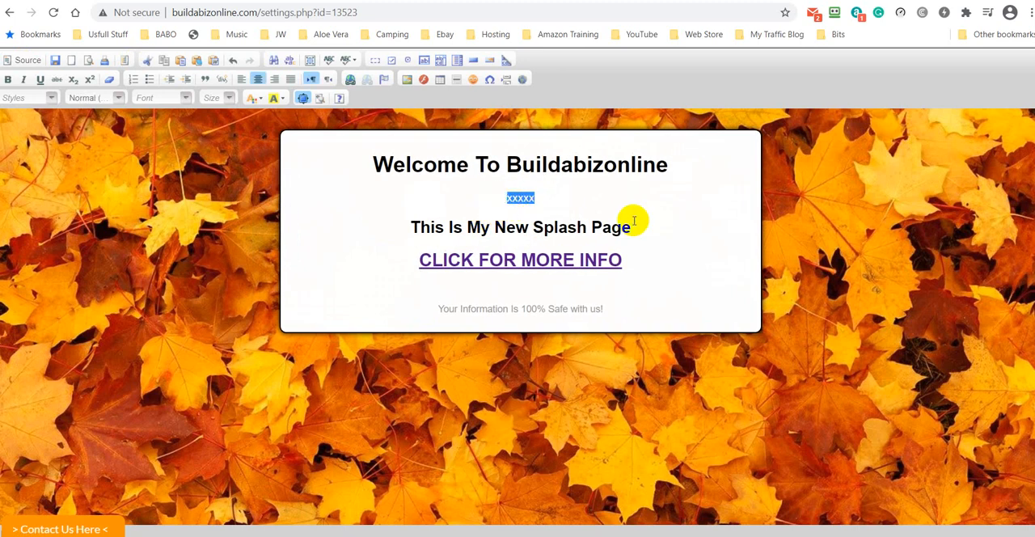
pyautogui.click(905, 12)
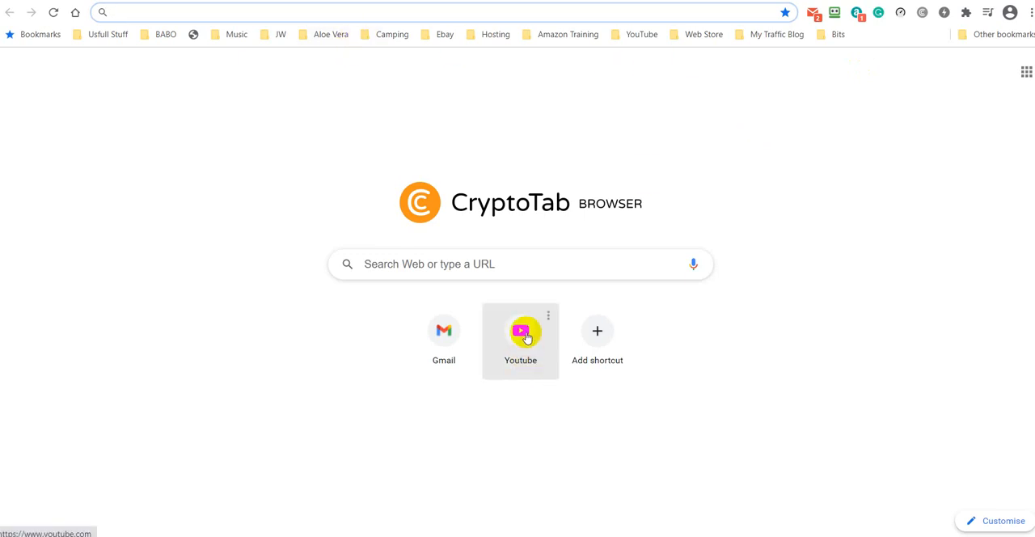
pyautogui.click(525, 338)
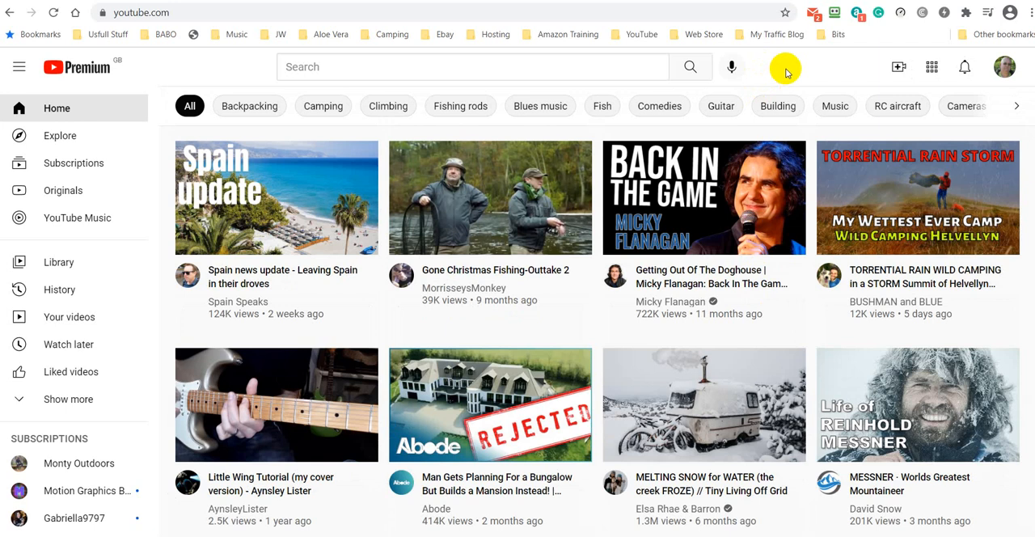
pyautogui.click(1005, 67)
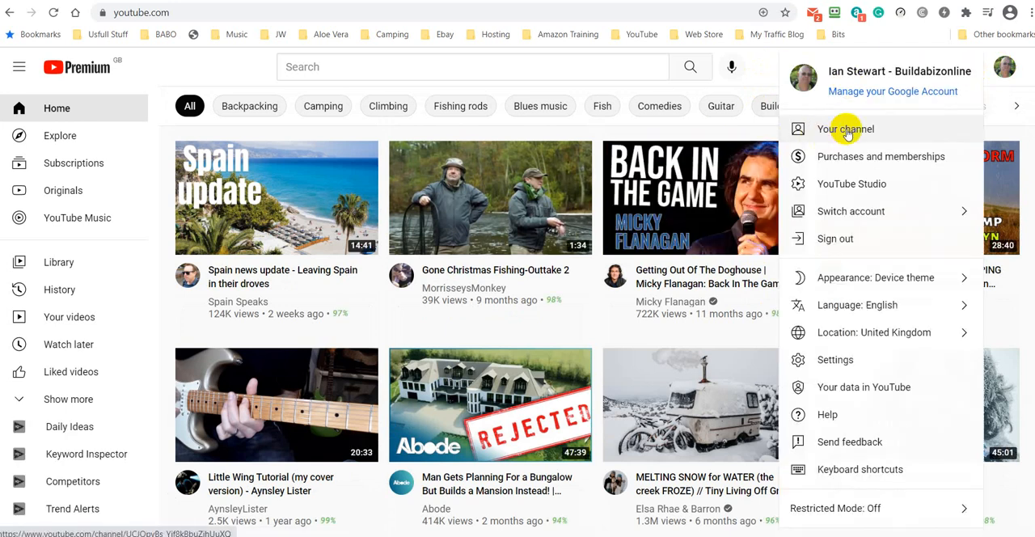
pyautogui.click(847, 132)
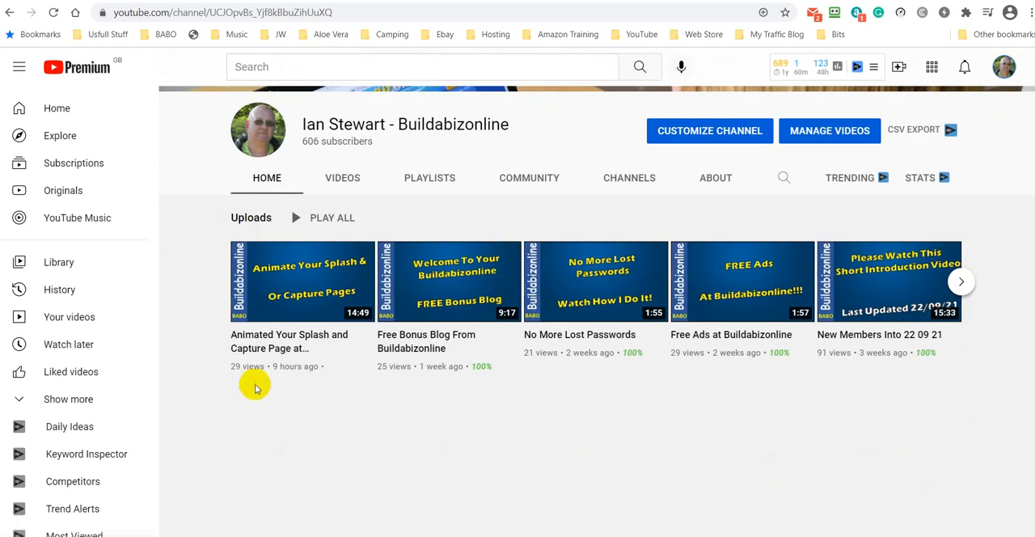
pyautogui.click(302, 288)
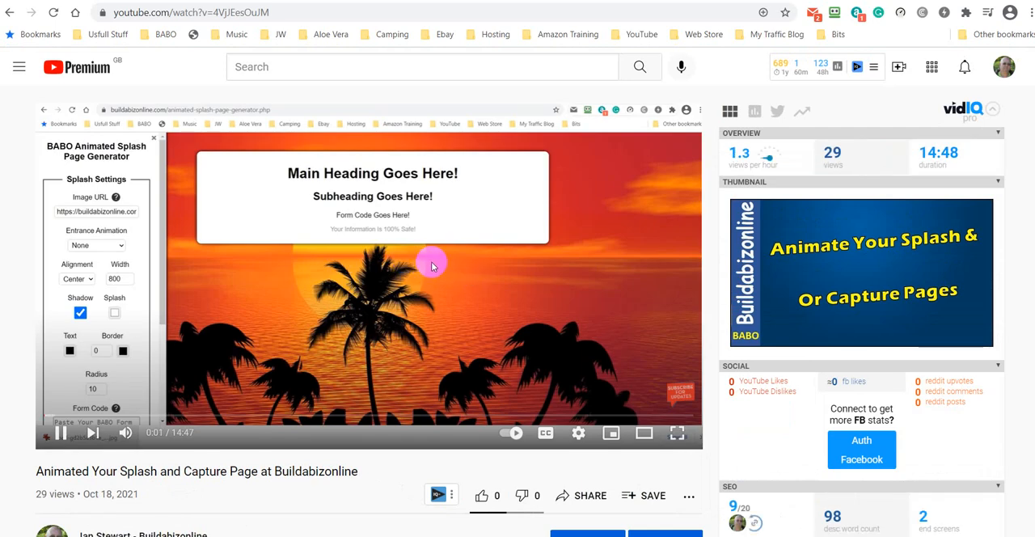
pyautogui.click(431, 261)
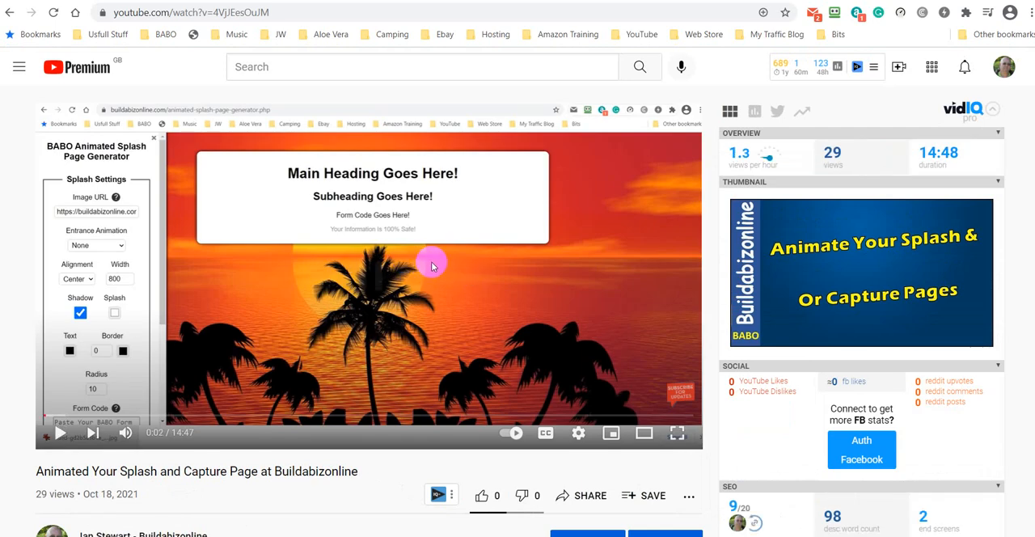
# - Like the video and copy its iframe embed code from the sharing options
pyautogui.scroll(-2, 560, 250)
pyautogui.scroll(-1, 560, 251)
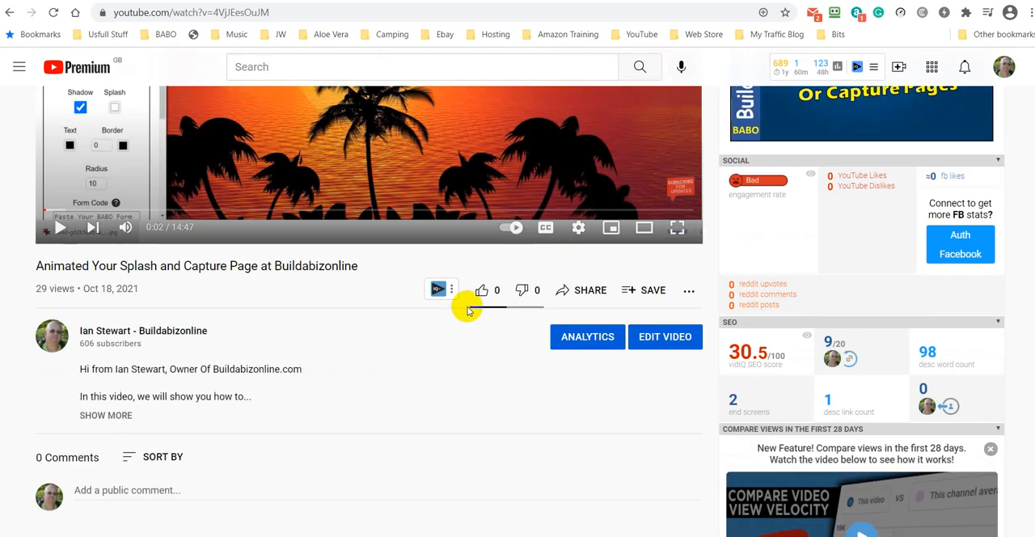
pyautogui.click(480, 289)
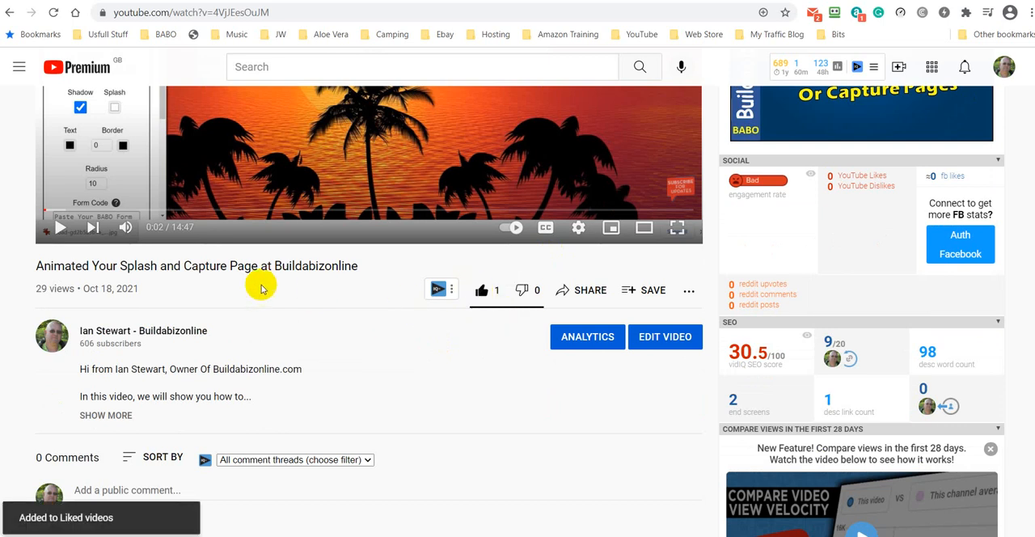
pyautogui.click(589, 293)
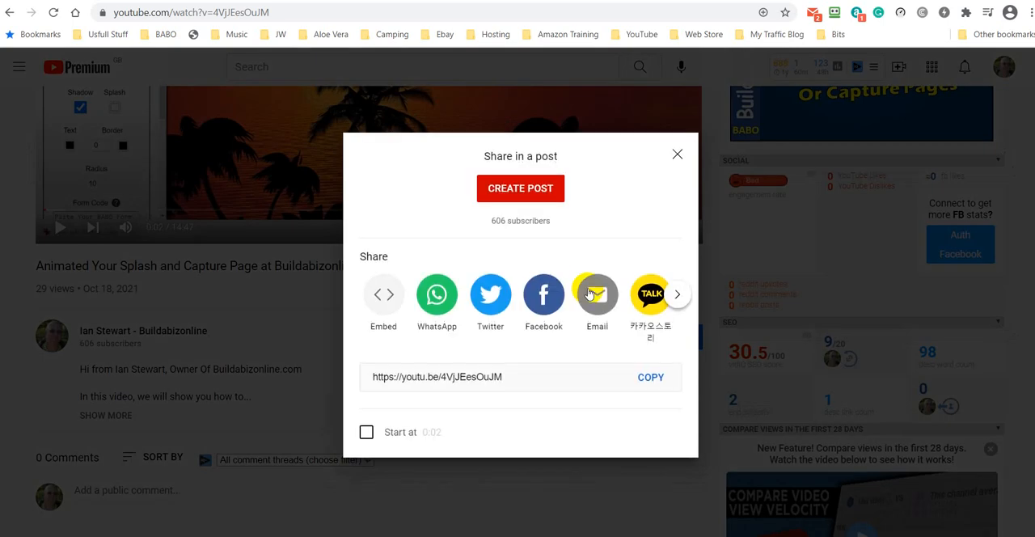
pyautogui.click(383, 296)
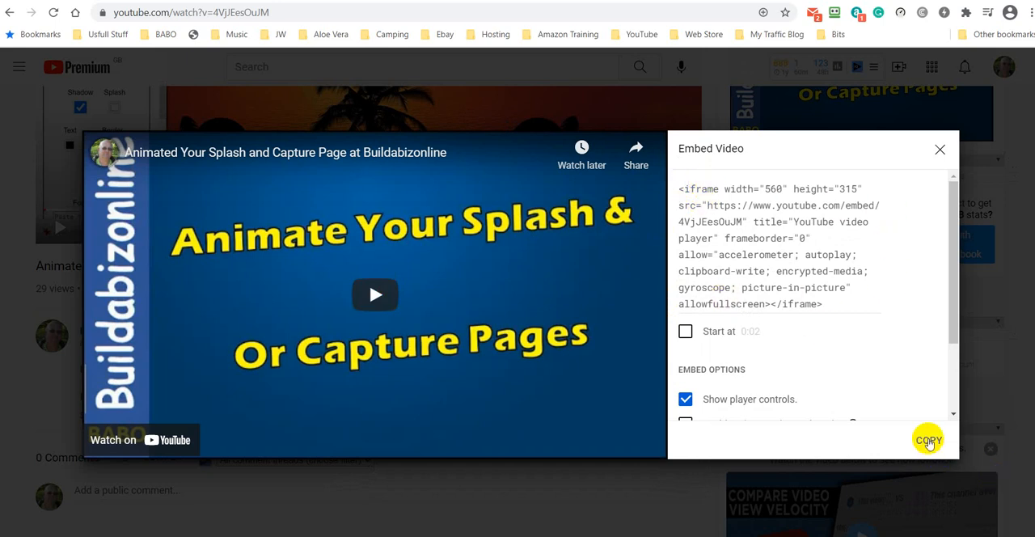
pyautogui.click(929, 442)
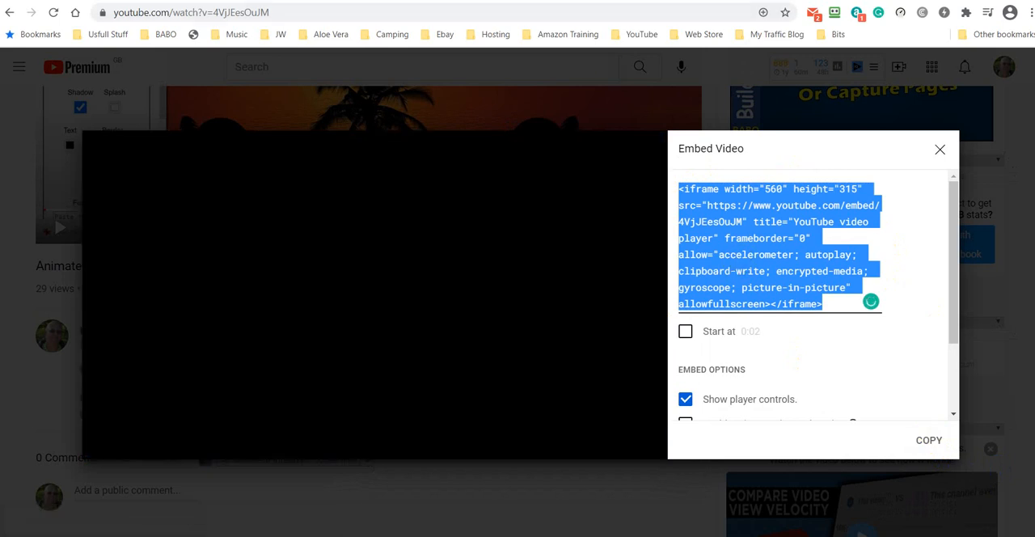
# - Return to the Leaves splash page editor and, in its HTML source, put the <center> and </center> tags on their own unindented lines
pyautogui.click(550, 1)
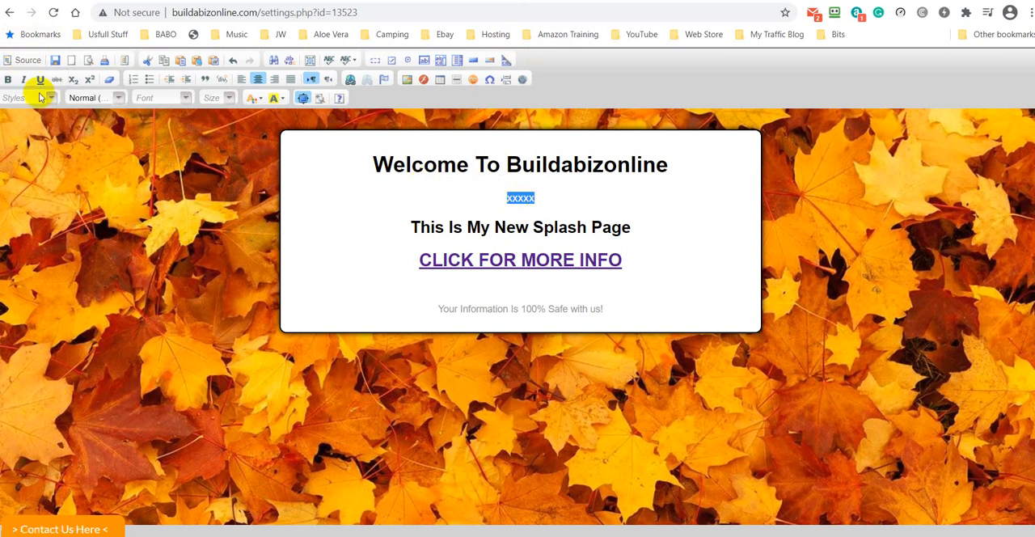
pyautogui.click(27, 60)
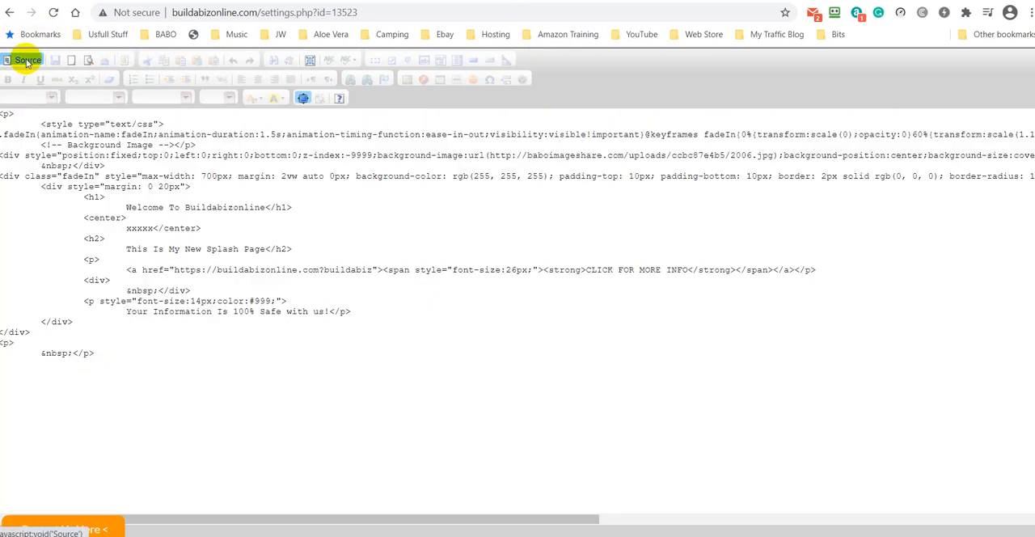
pyautogui.click(156, 228)
pyautogui.press('Return')
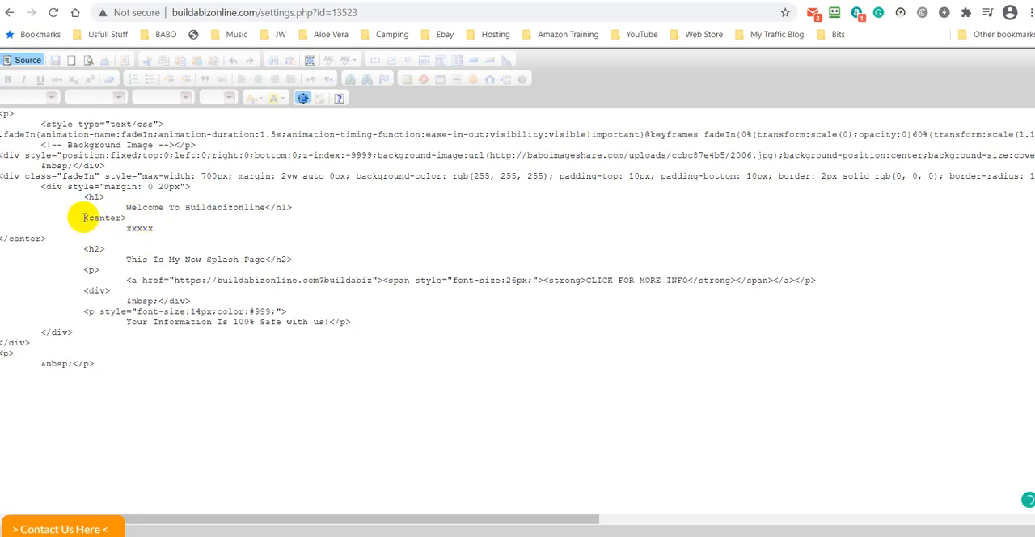
pyautogui.tripleClick(21, 209)
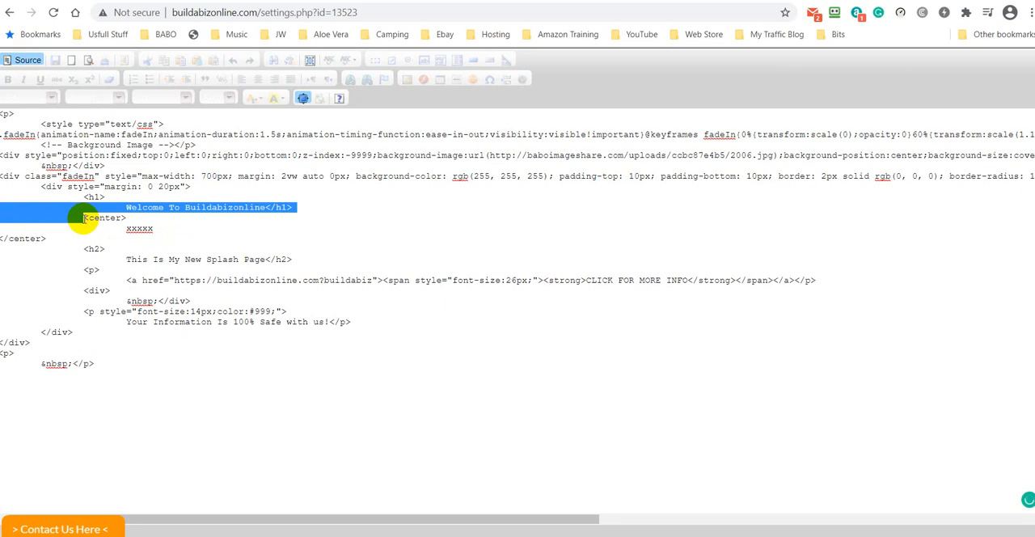
pyautogui.click(83, 218)
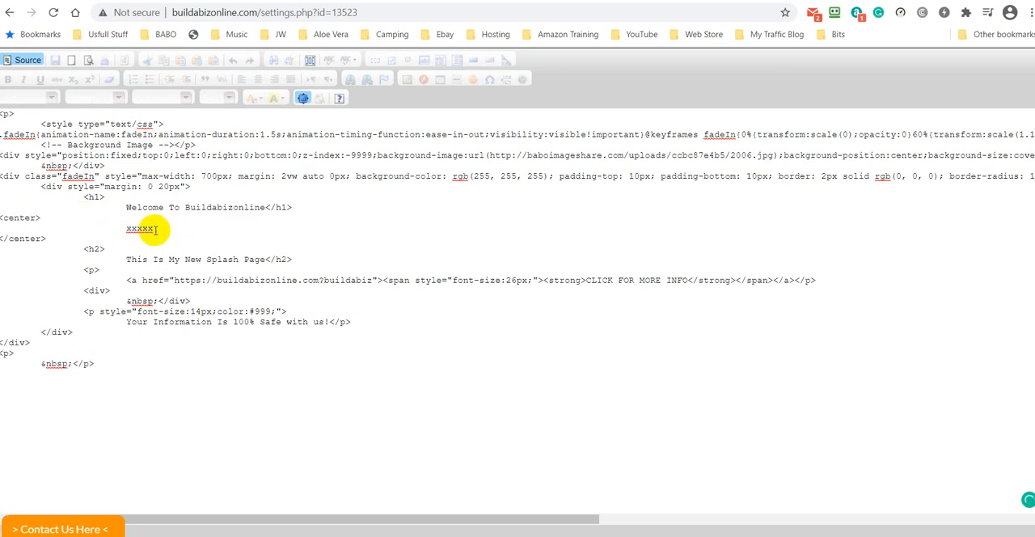
# - Replace the xxxxx placeholder between the center tags with the copied YouTube embed code
pyautogui.moveTo(156, 229); pyautogui.dragTo(127, 230)
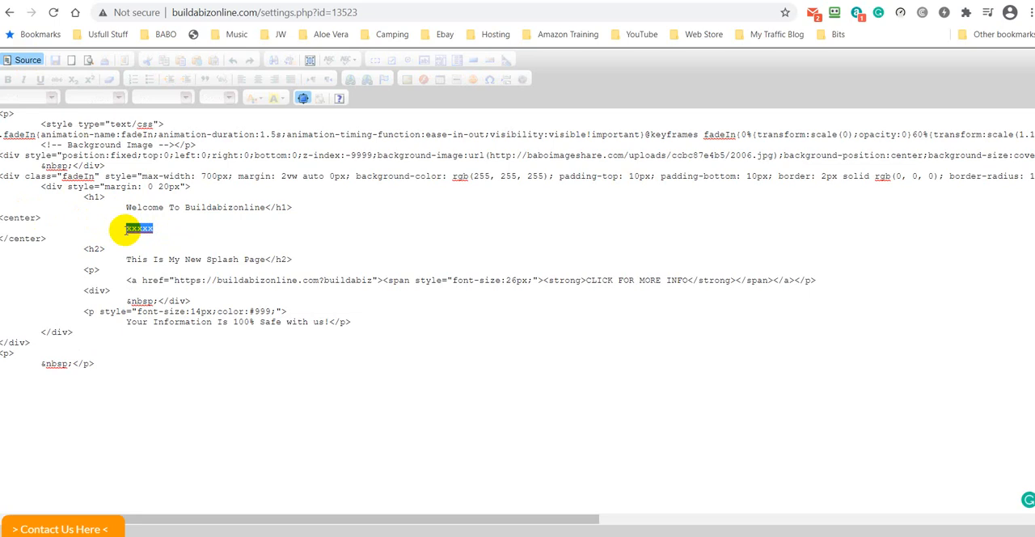
pyautogui.hotkey('ctrl', 'v')
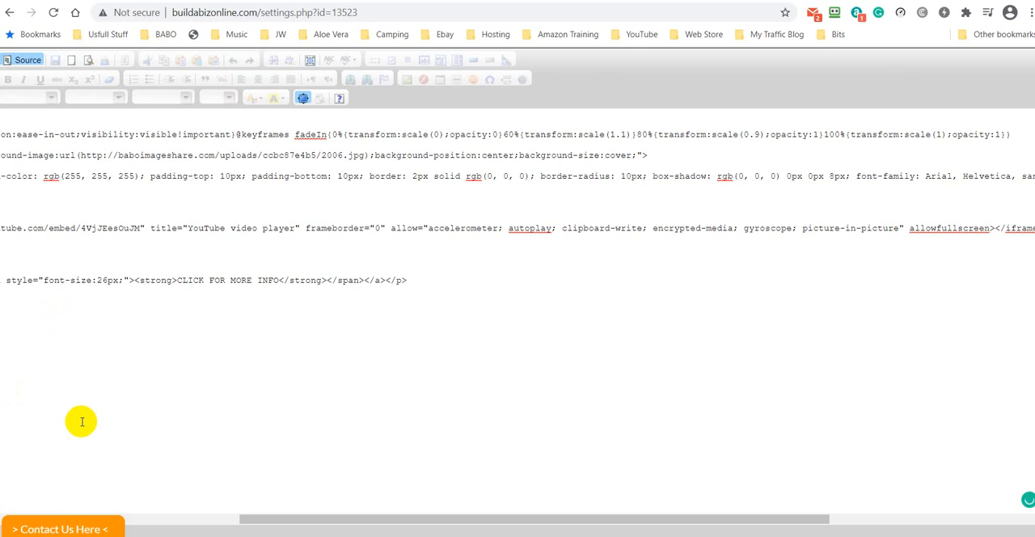
pyautogui.moveTo(351, 526); pyautogui.dragTo(41, 521)
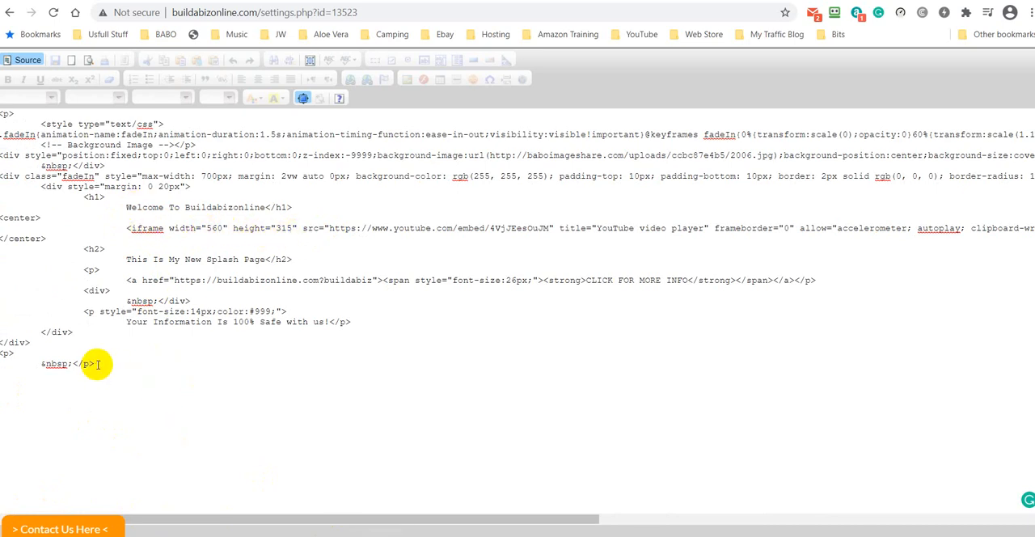
# - Delete the empty paragraph at the end of the HTML source and save the splash page from the visual view
pyautogui.moveTo(95, 364); pyautogui.dragTo(2, 354)
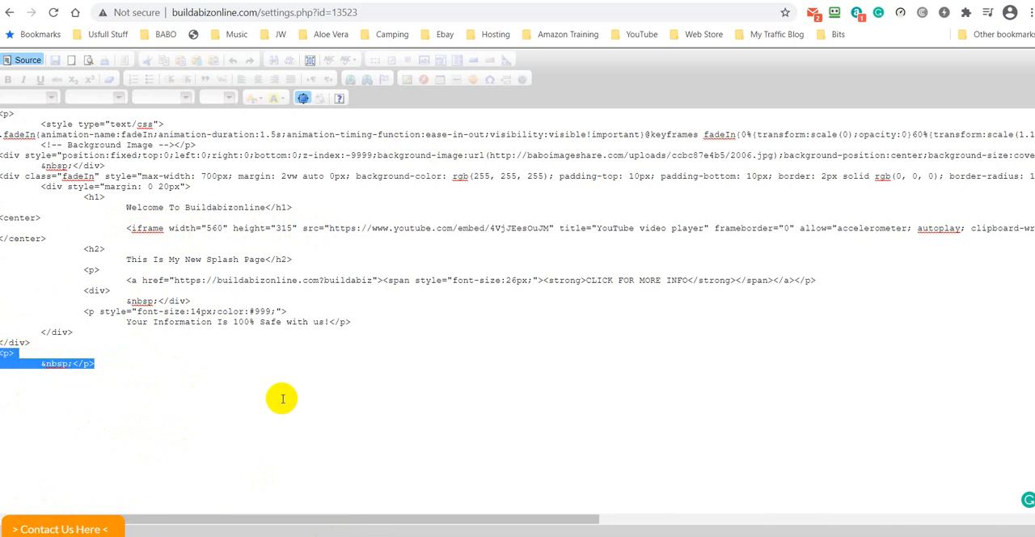
pyautogui.press('Delete')
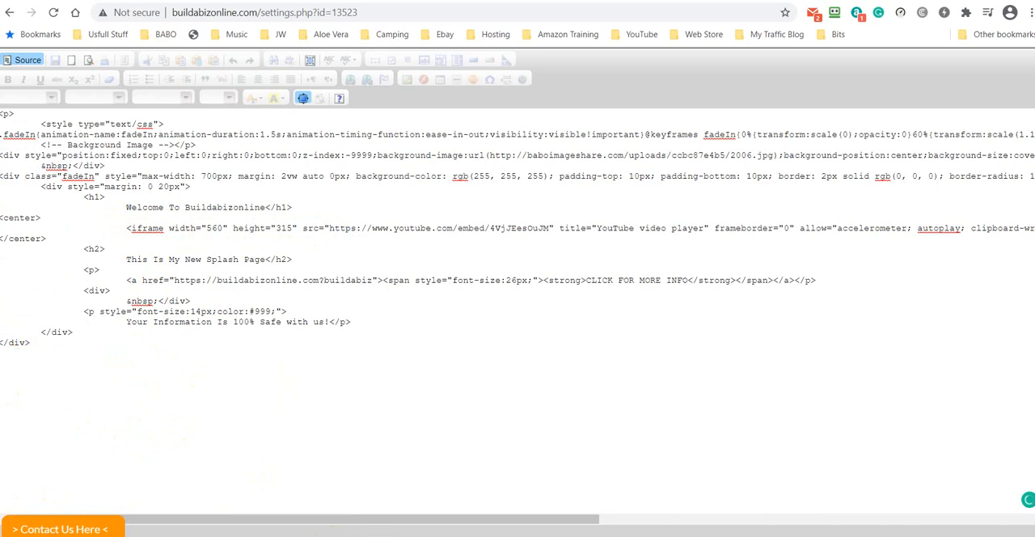
pyautogui.click(29, 62)
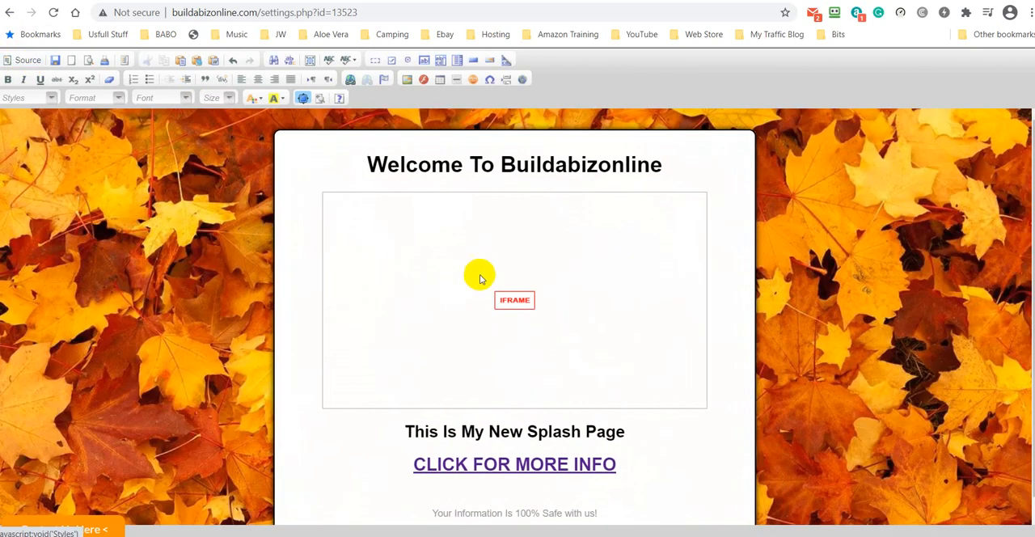
pyautogui.click(55, 61)
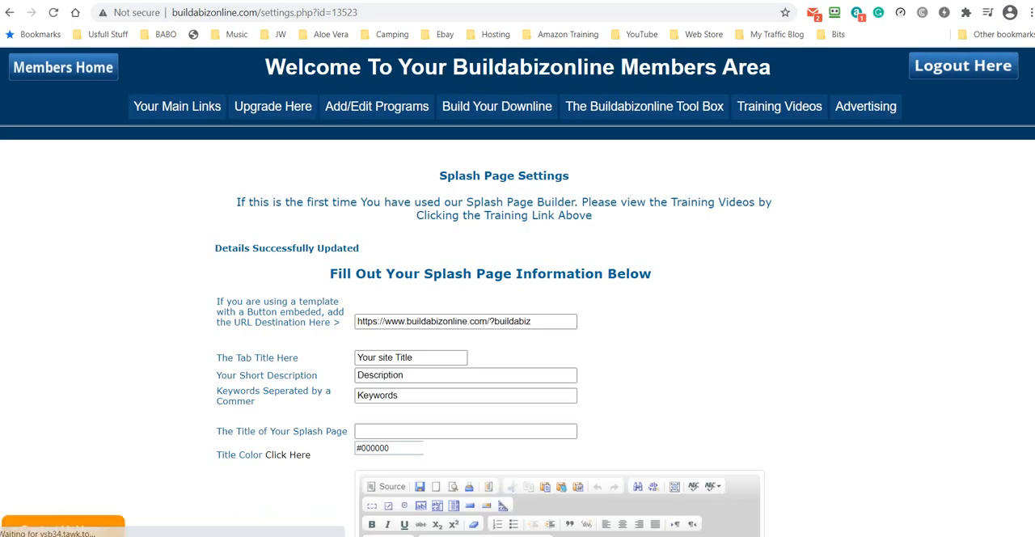
# - Reload the live splash page, play and pause its embedded video, and open that video on YouTube
pyautogui.click(698, 1)
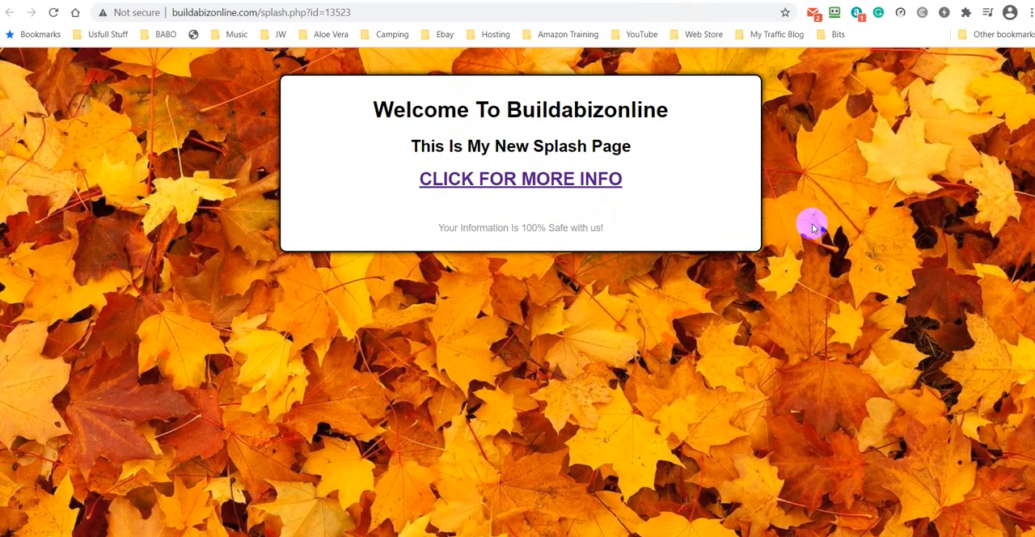
pyautogui.click(53, 13)
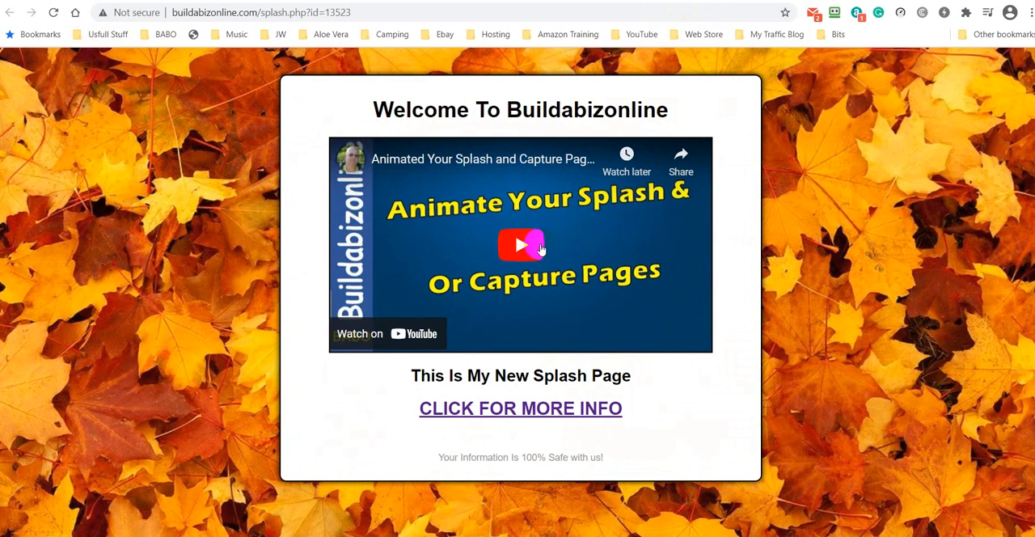
pyautogui.click(538, 246)
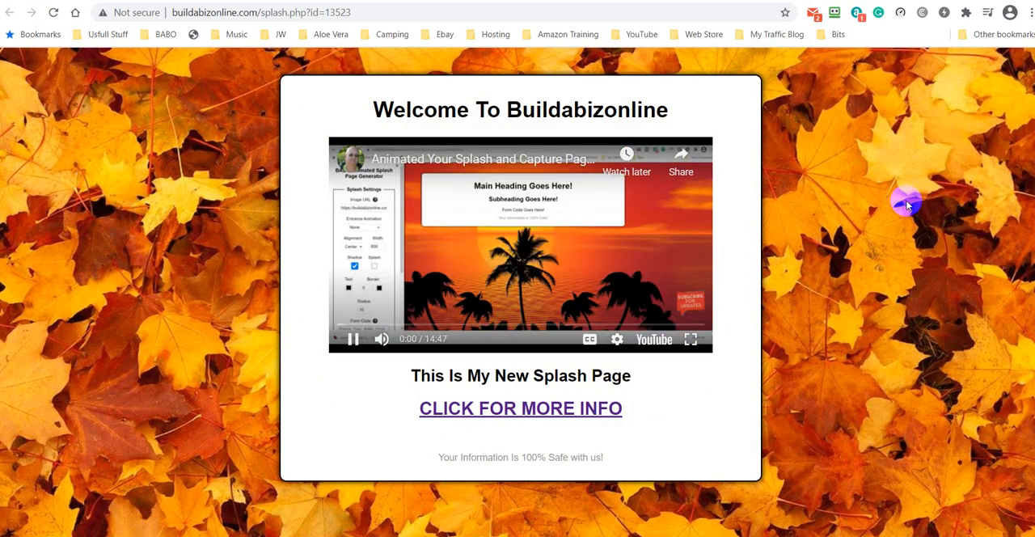
pyautogui.click(539, 255)
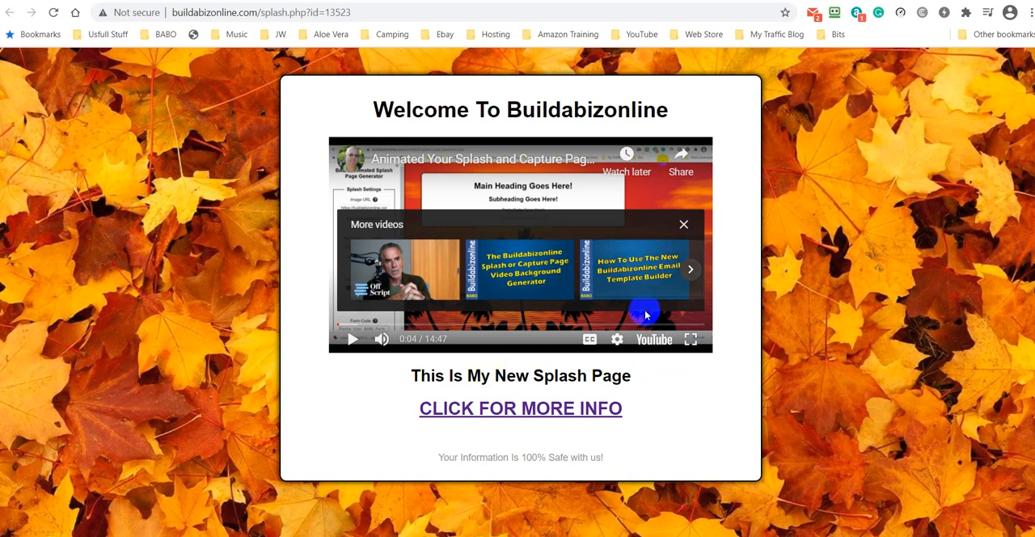
pyautogui.click(647, 344)
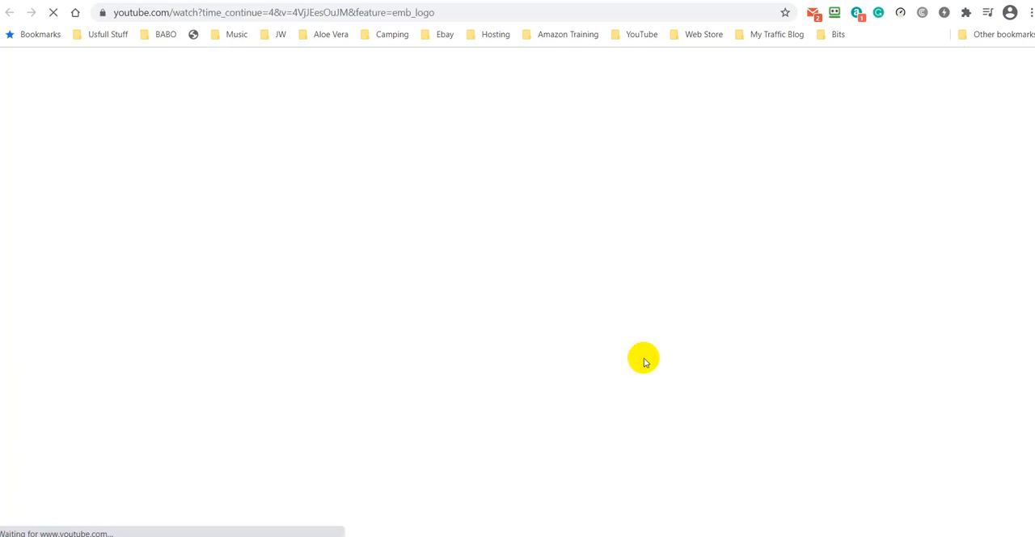